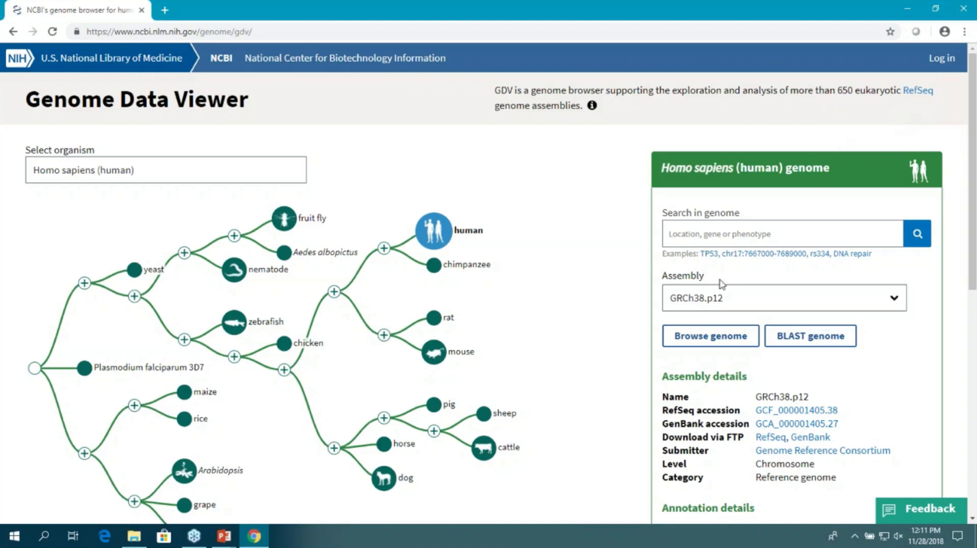
Step: Choose the GRCh37.p13 human assembly and open it in the genome browser
click(844, 305)
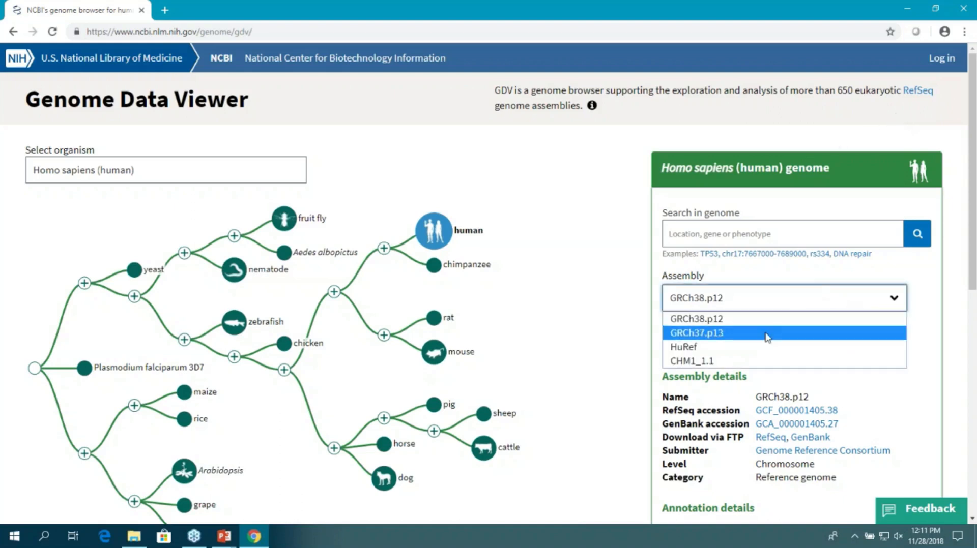
click(766, 334)
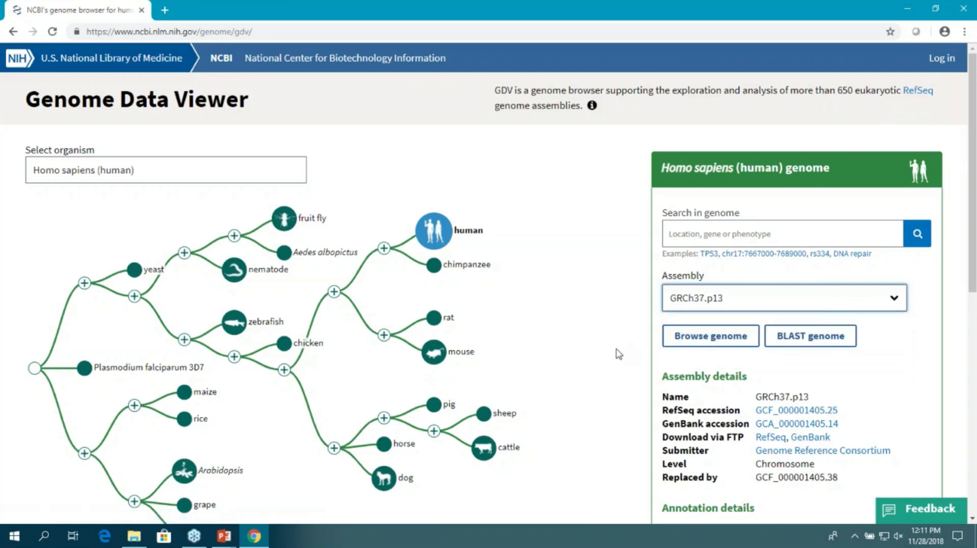
click(729, 339)
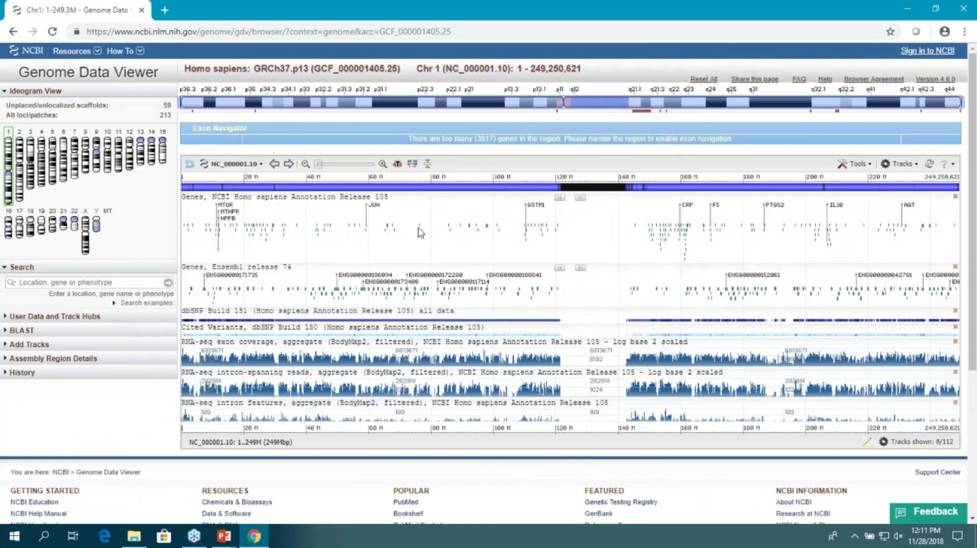
Step: Collapse the Ideogram View and Search sections, and open the track hub search under User Data and Track Hubs
key(ctrl+plus)
key(ctrl+plus)
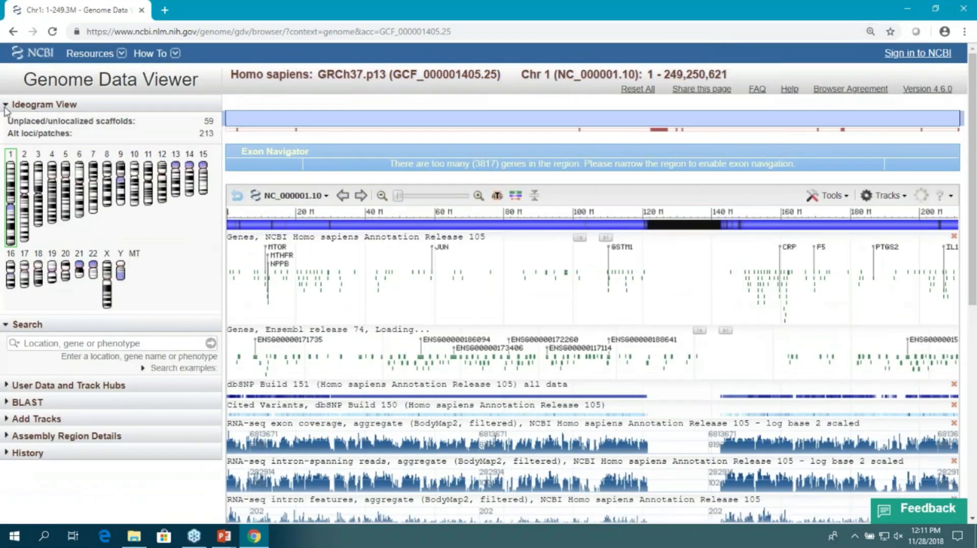
click(6, 105)
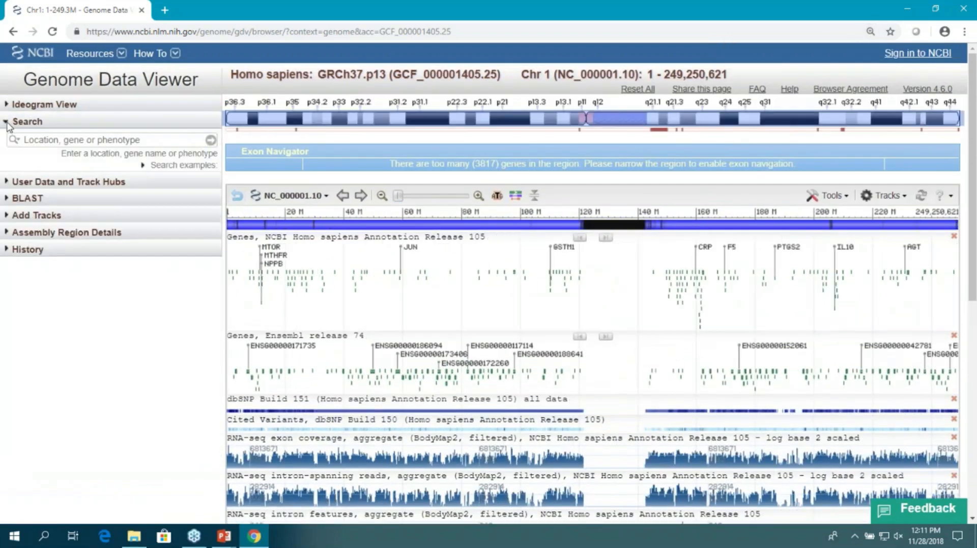
click(10, 122)
click(42, 138)
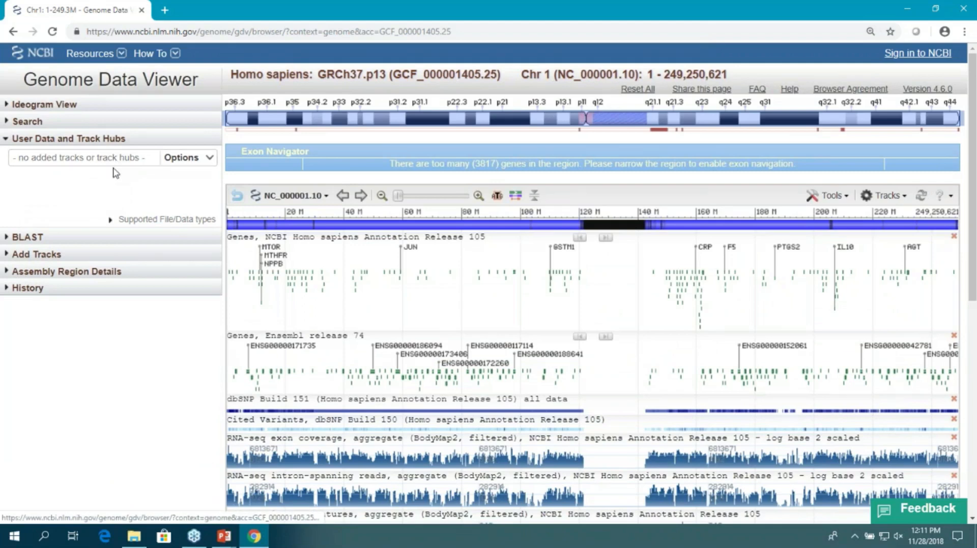
click(210, 158)
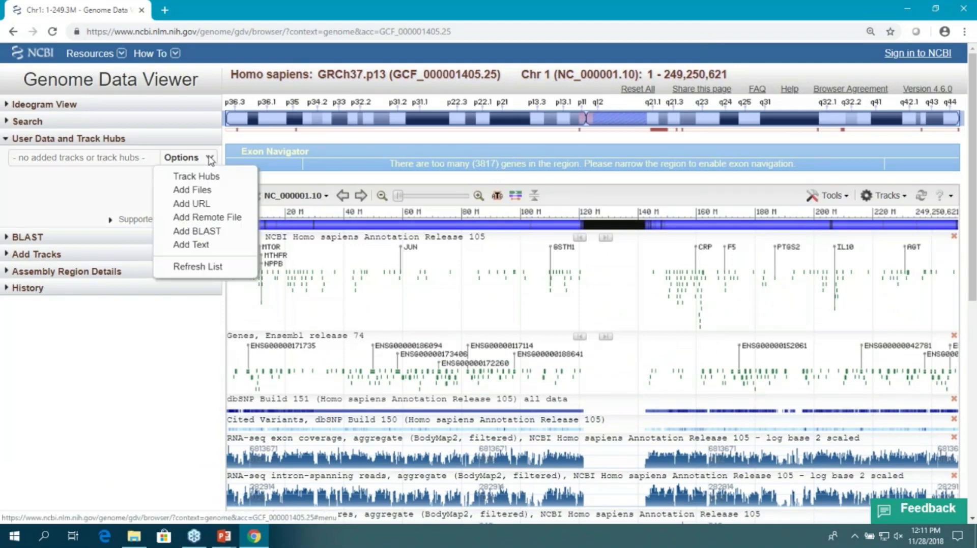
click(237, 178)
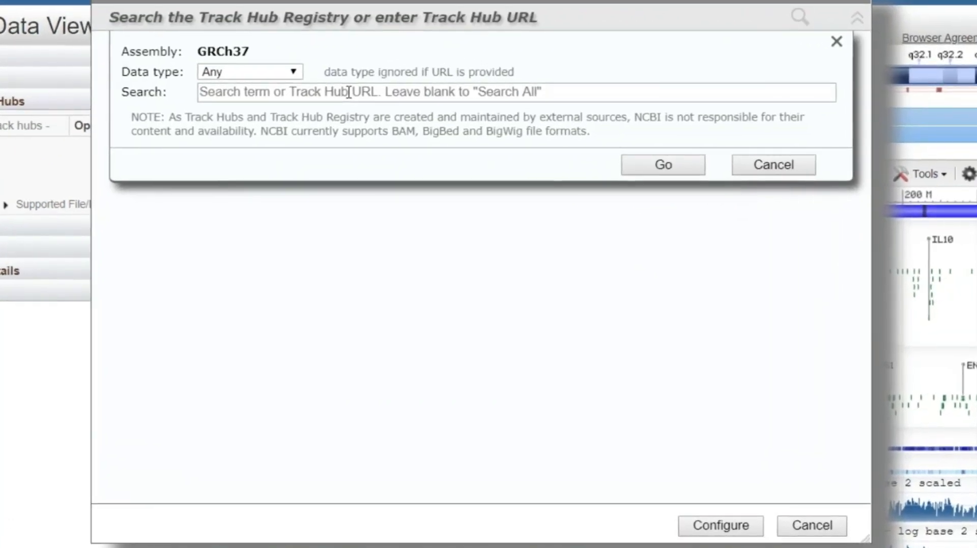
Step: Search the Track Hub Registry for "phylo*" and connect the PhyloCSF hub
text(phylo)
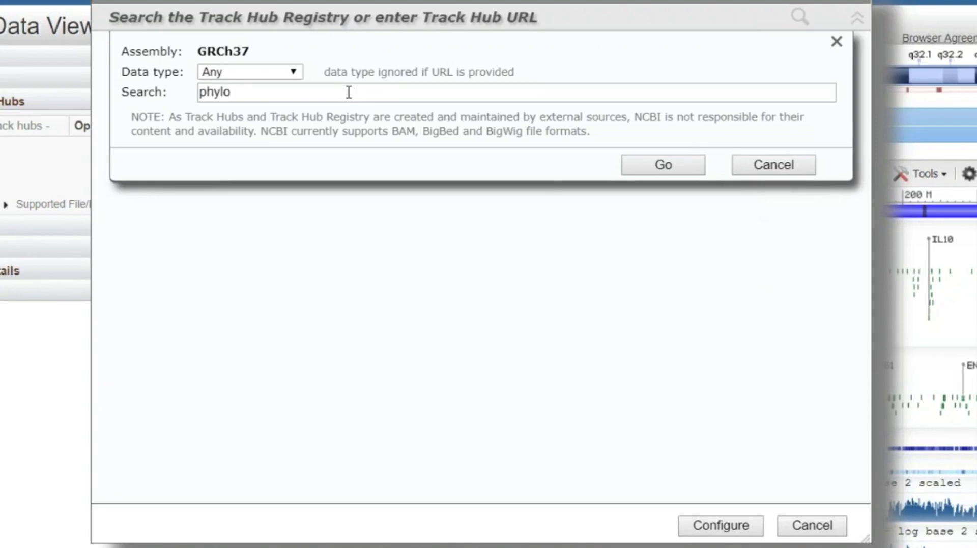
text(*)
key(Return)
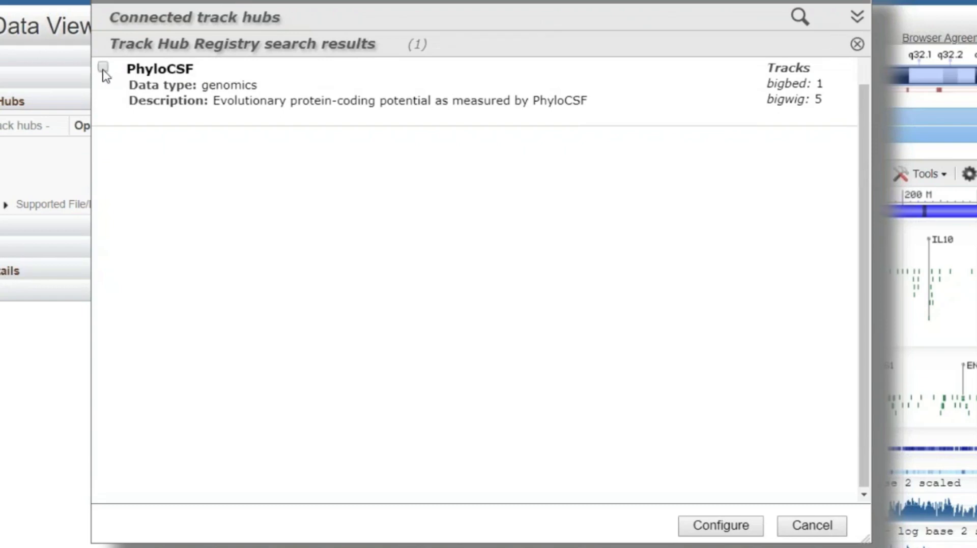
click(105, 71)
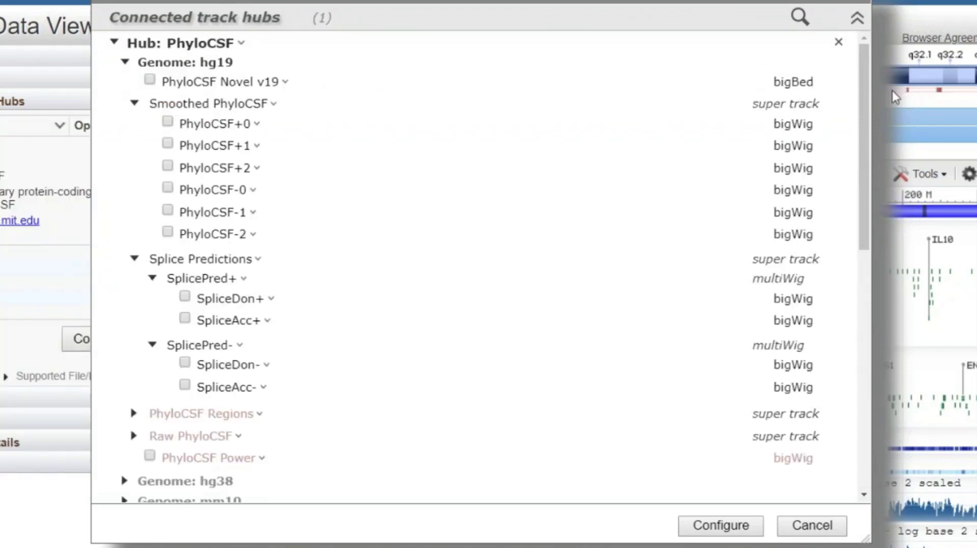
Step: Review the PhyloCSF hub's hg19 track list, including the descriptions of Raw PhyloCSF and PhyloCSF Power
drag(865, 82, 867, 82)
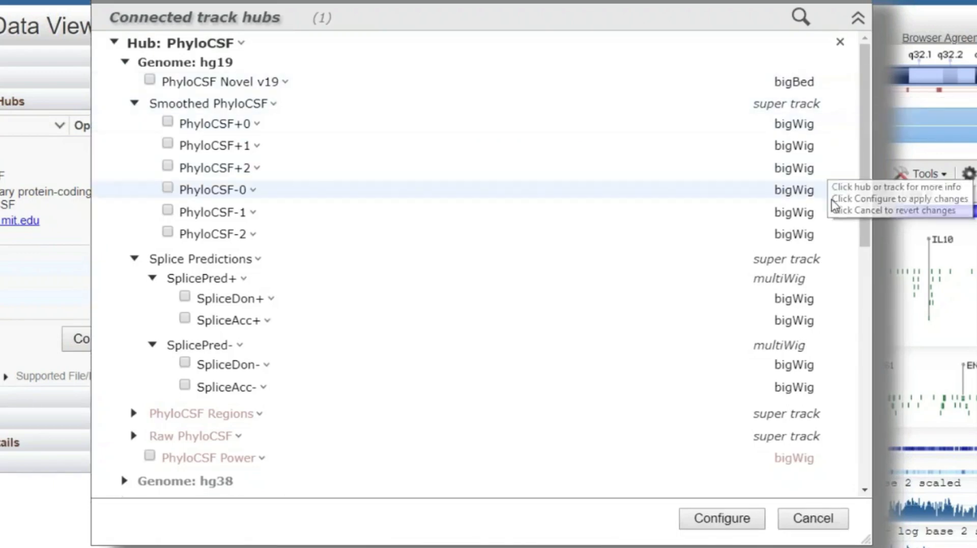
scroll(873, 246, down, 3)
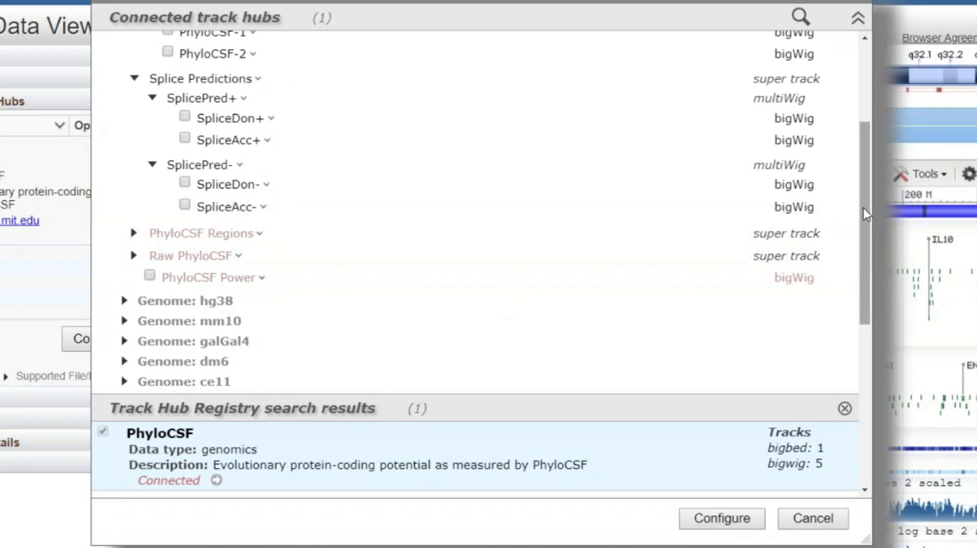
drag(862, 208, 878, 128)
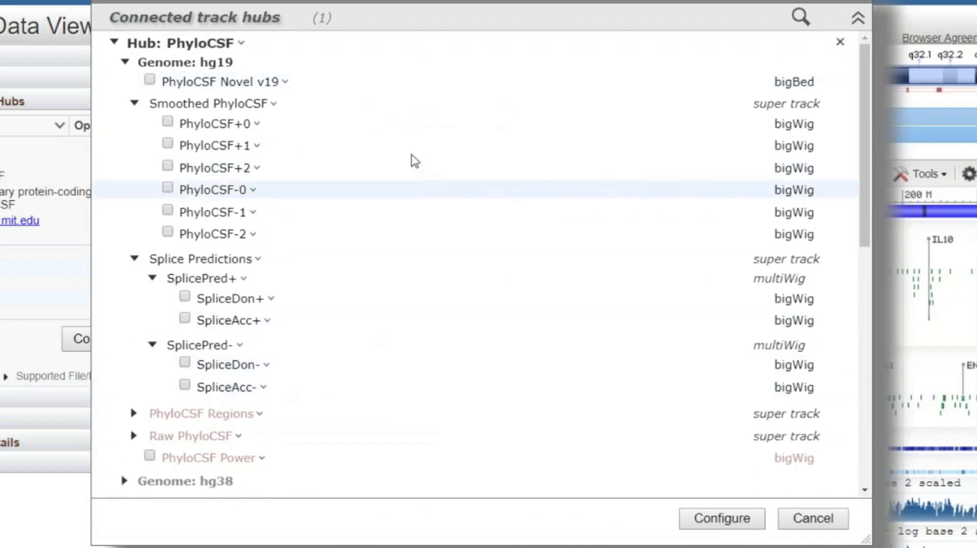
click(286, 437)
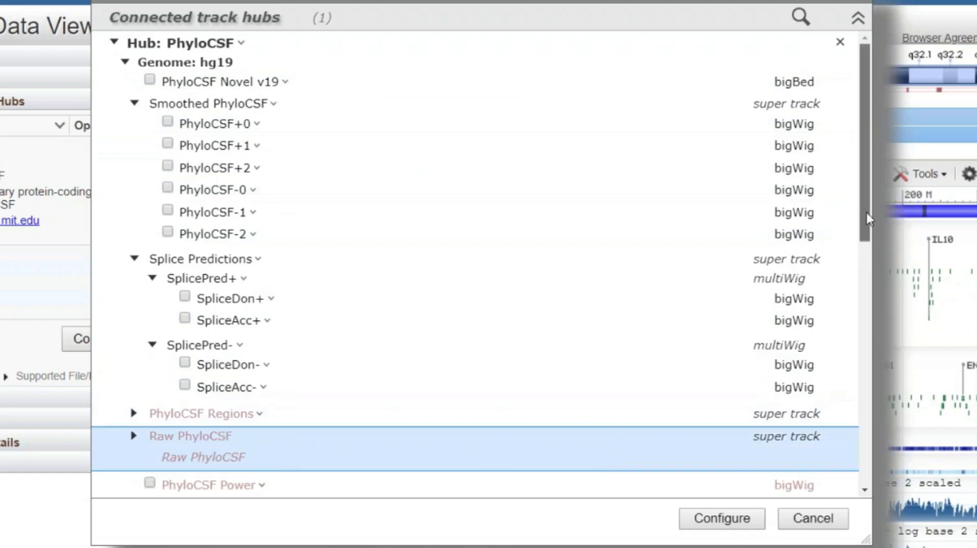
drag(865, 194, 871, 272)
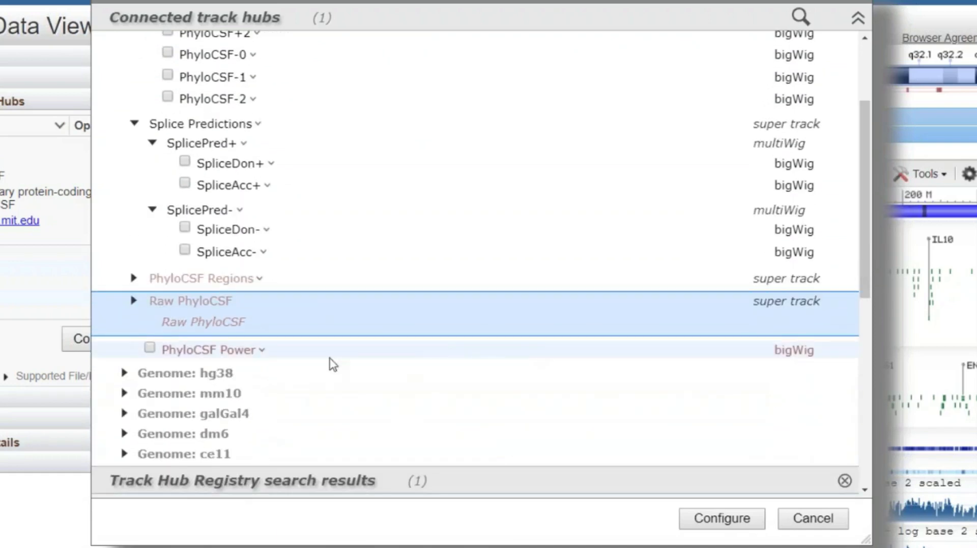
click(265, 351)
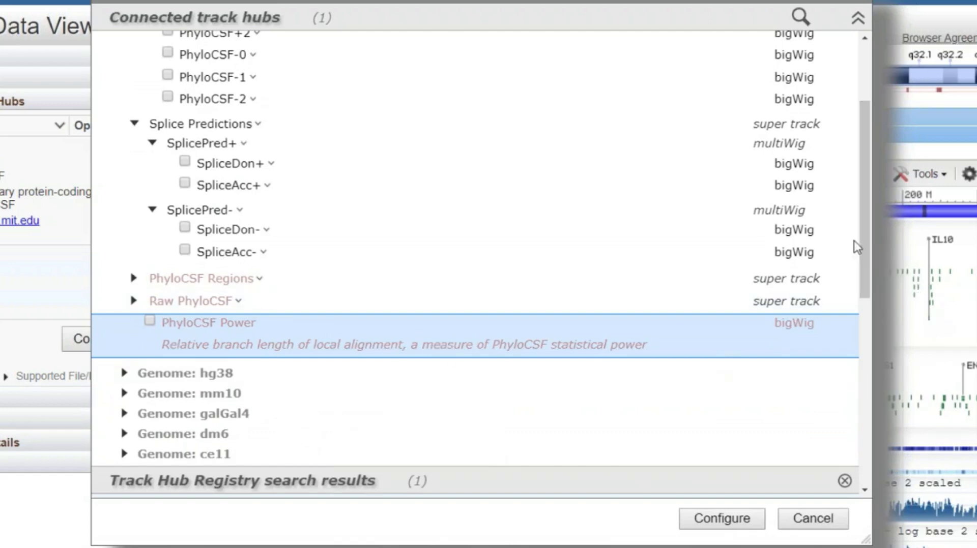
drag(861, 206, 861, 146)
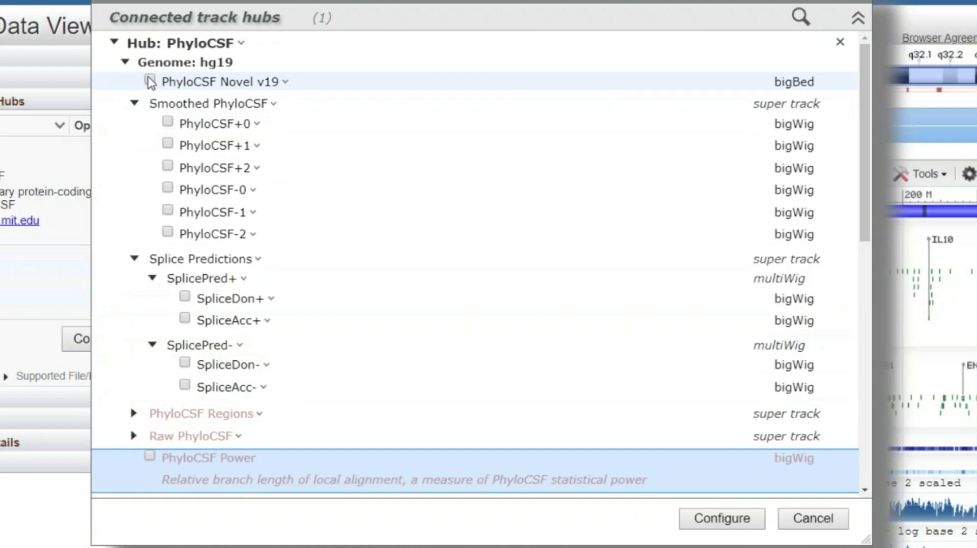
Step: Enable the PhyloCSF Novel v19 track, check its validation issues, and apply the hub configuration to the browser
click(149, 80)
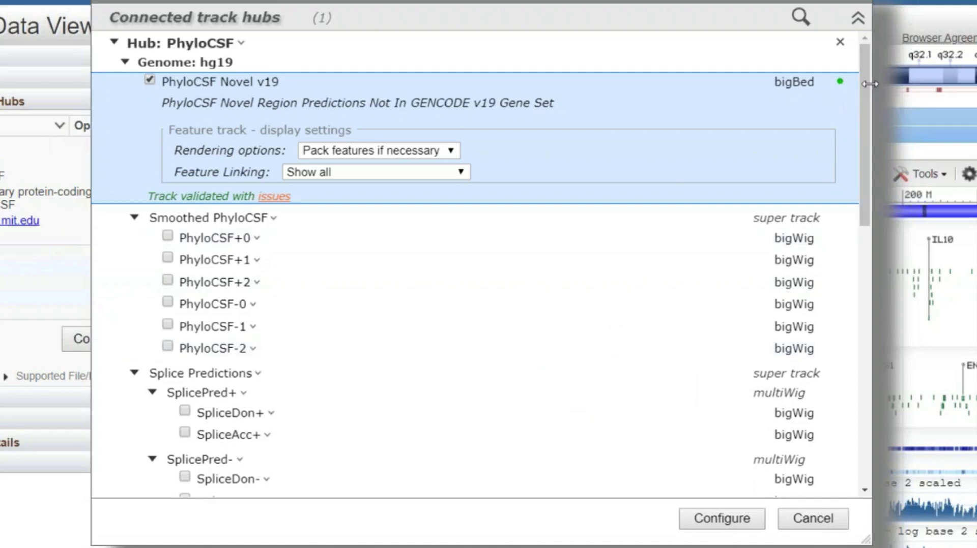
click(274, 197)
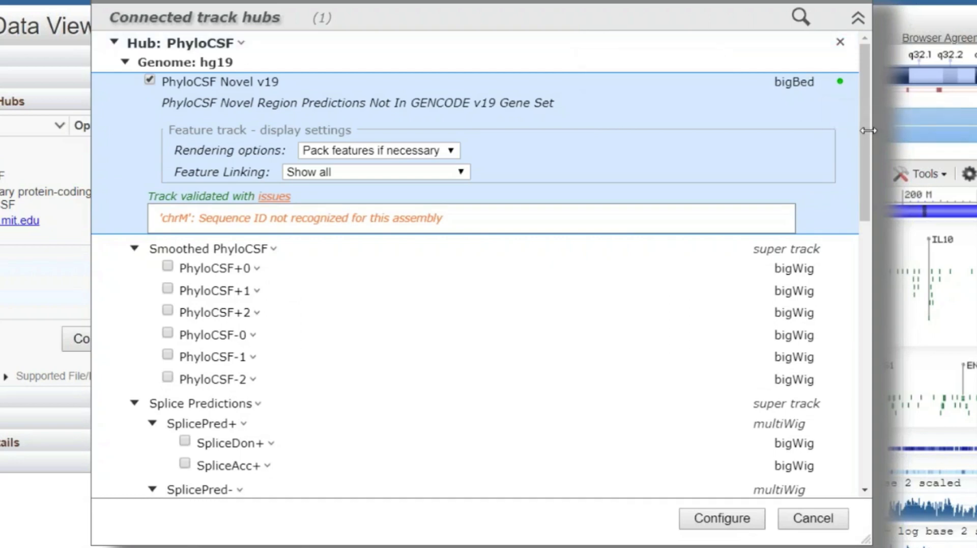
drag(864, 139, 864, 160)
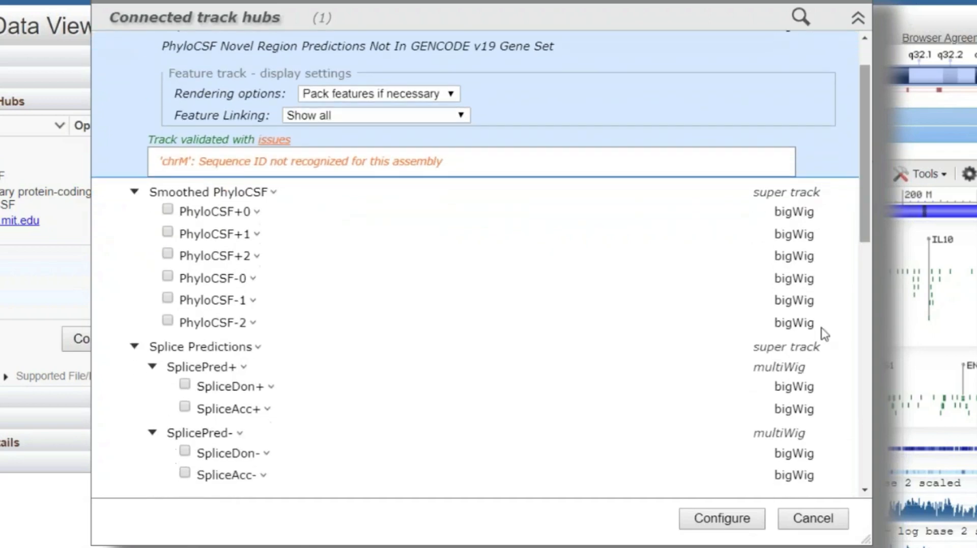
click(736, 524)
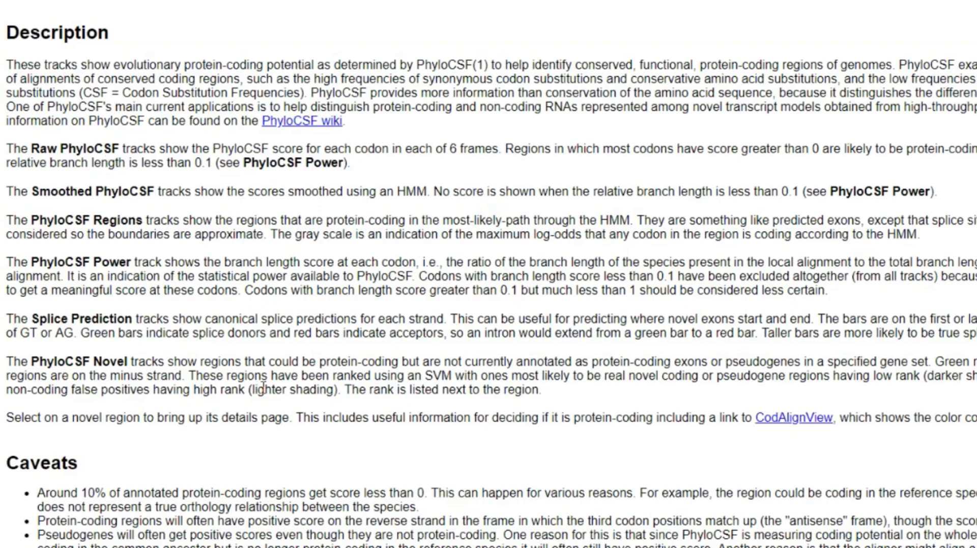
Step: Read the PhyloCSF hub's track descriptions and examine the added novel region track in the chromosome 1 view
scroll(264, 390, down, 3)
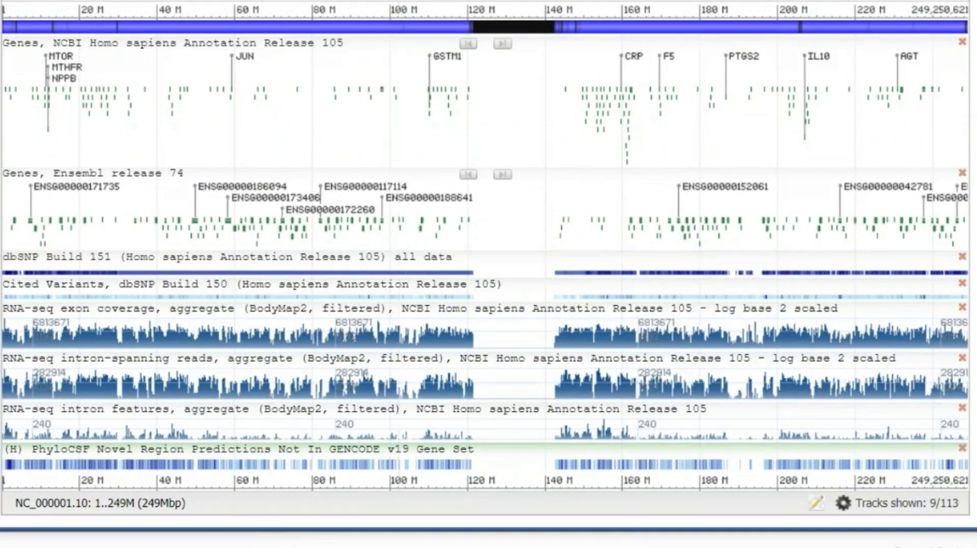
scroll(315, 370, down, 5)
scroll(246, 363, up, 9)
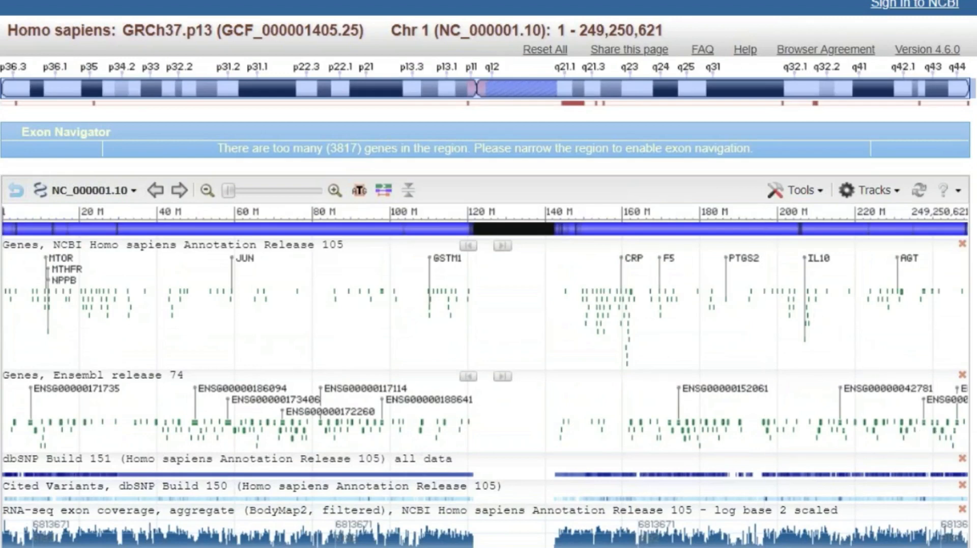
Step: Remove the dbSNP Build 151, Cited Variants and three RNA-seq tracks, and move the PhyloCSF Novel track between the NCBI and Ensembl gene tracks
click(961, 459)
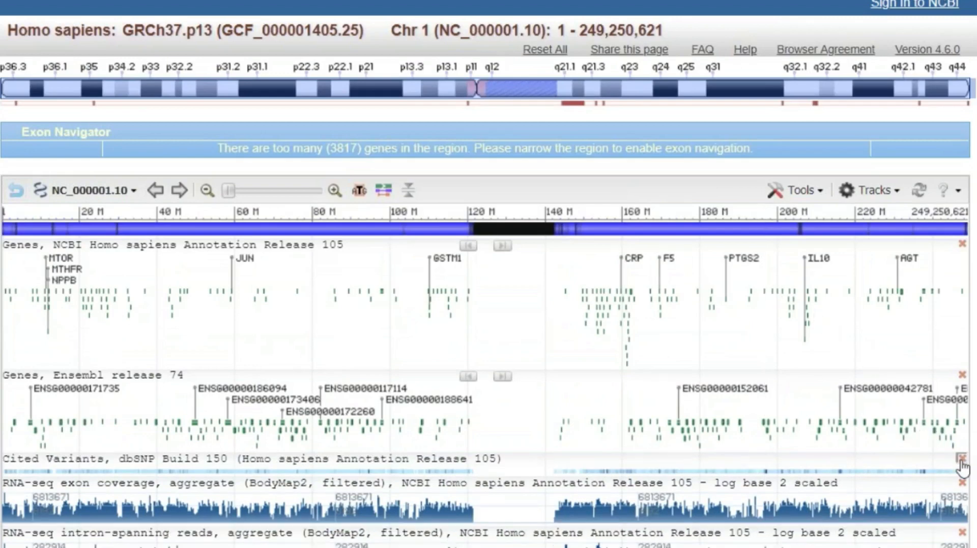
click(962, 459)
click(961, 460)
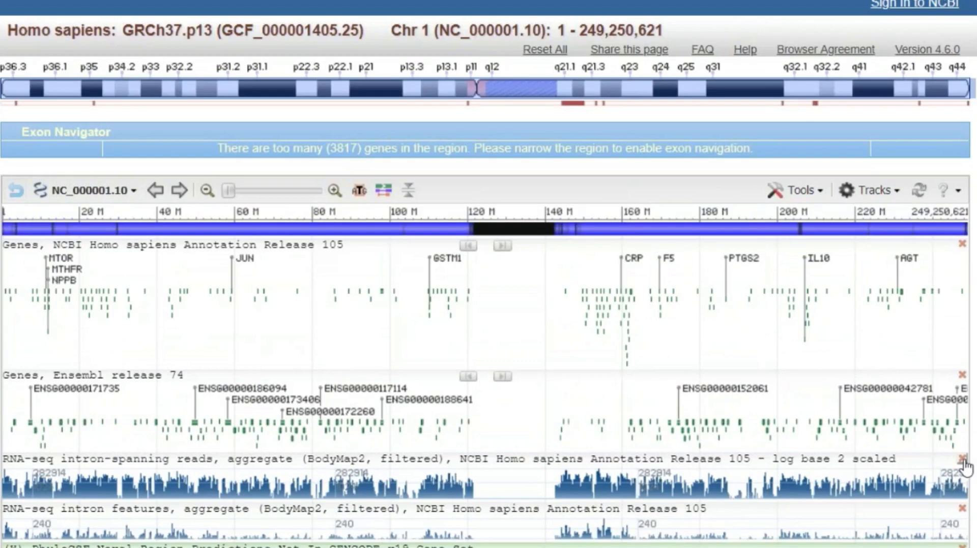
click(962, 460)
click(961, 459)
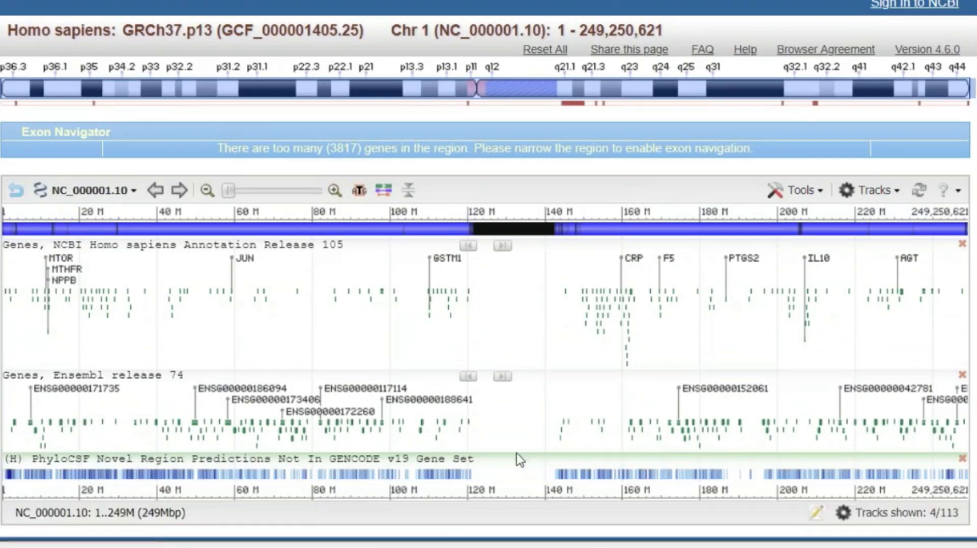
drag(514, 464, 513, 331)
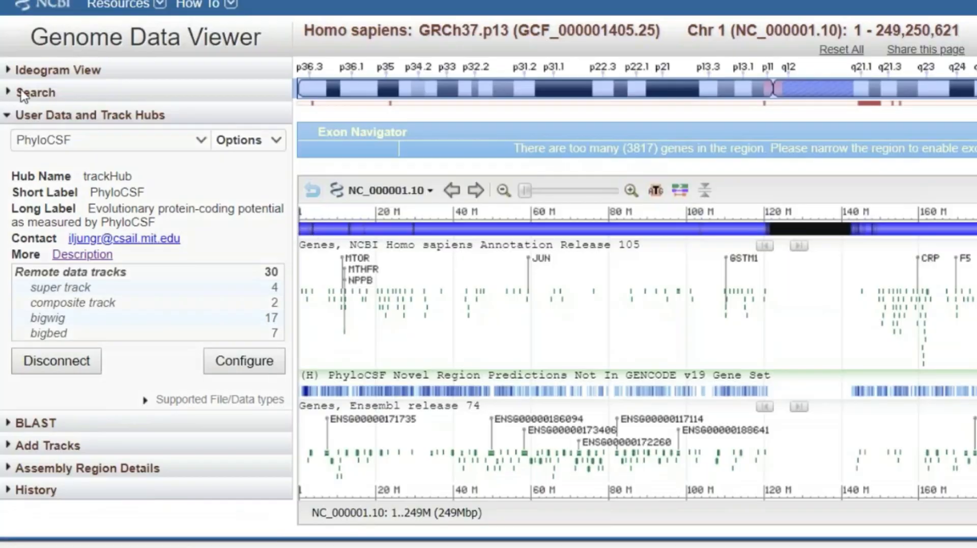
Step: Expand the Search section and navigate the genome view to the gene "csk"
click(9, 93)
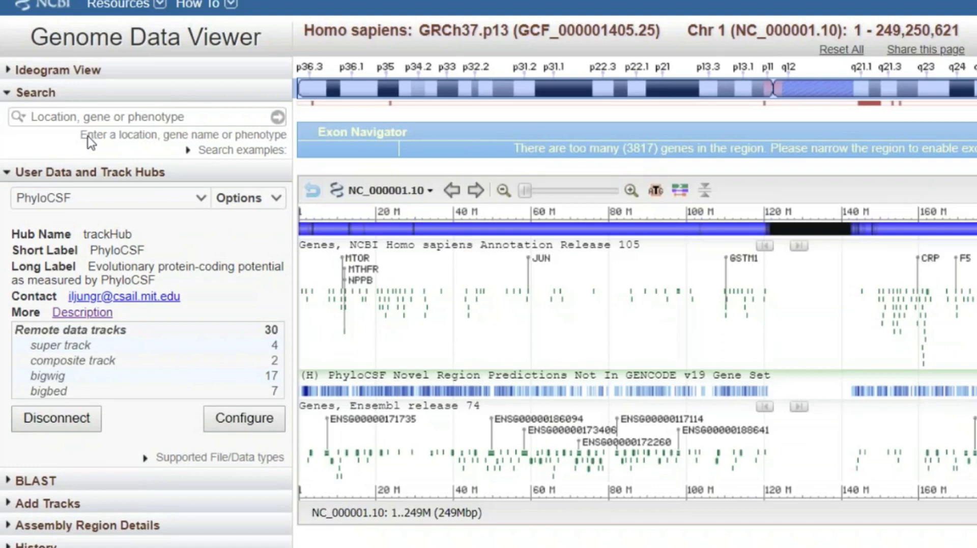
text(csk)
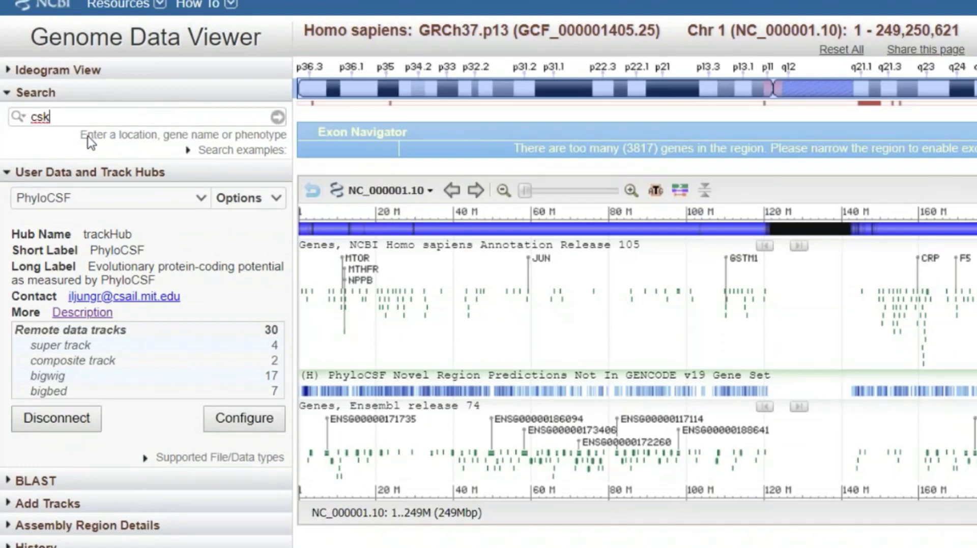
click(279, 119)
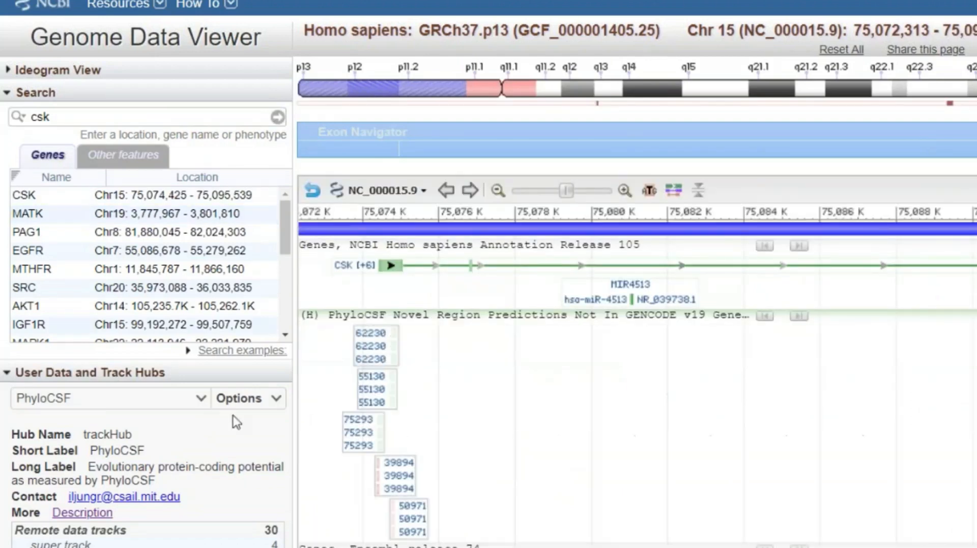
click(50, 116)
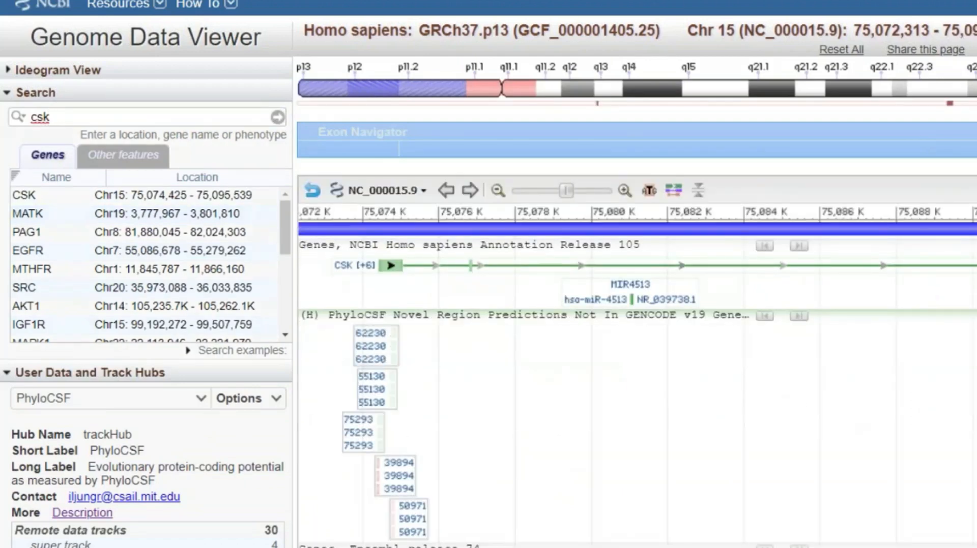
Step: Examine the PhyloCSF novel region predictions along the whole CSK gene and its neighbouring genes
scroll(630, 199, down, 2)
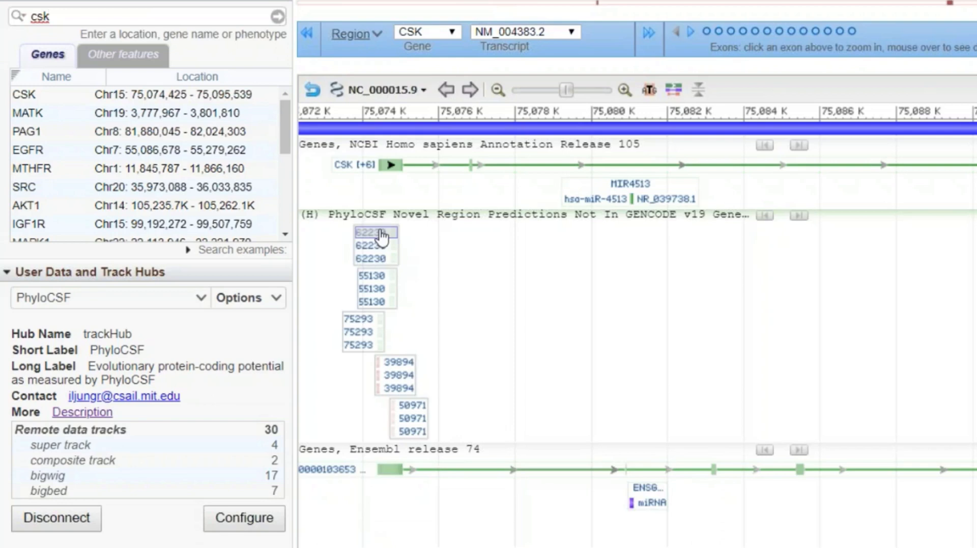
mouse_move(382, 237)
click(496, 91)
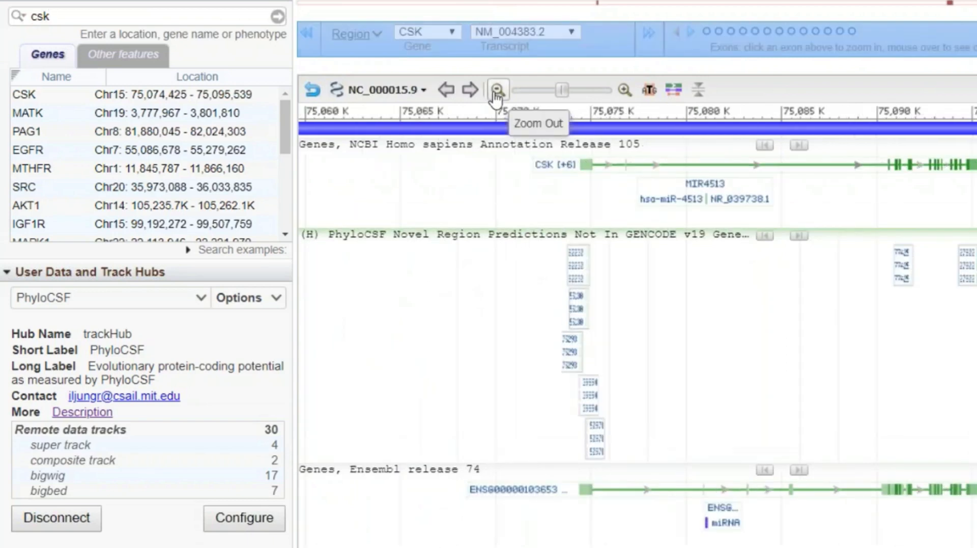
click(496, 91)
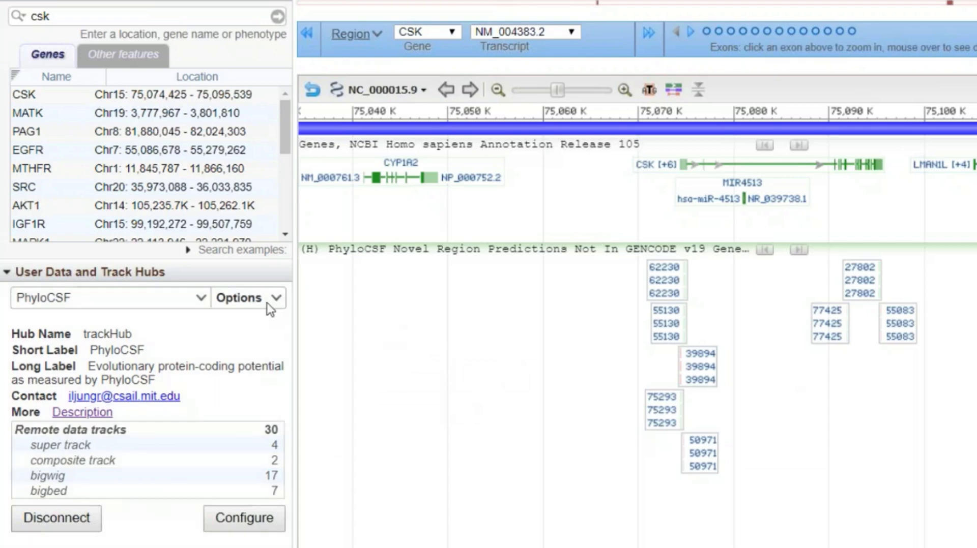
Step: Open the track hub configuration and collapse the PhyloCSF hub's hg19 genome
click(254, 298)
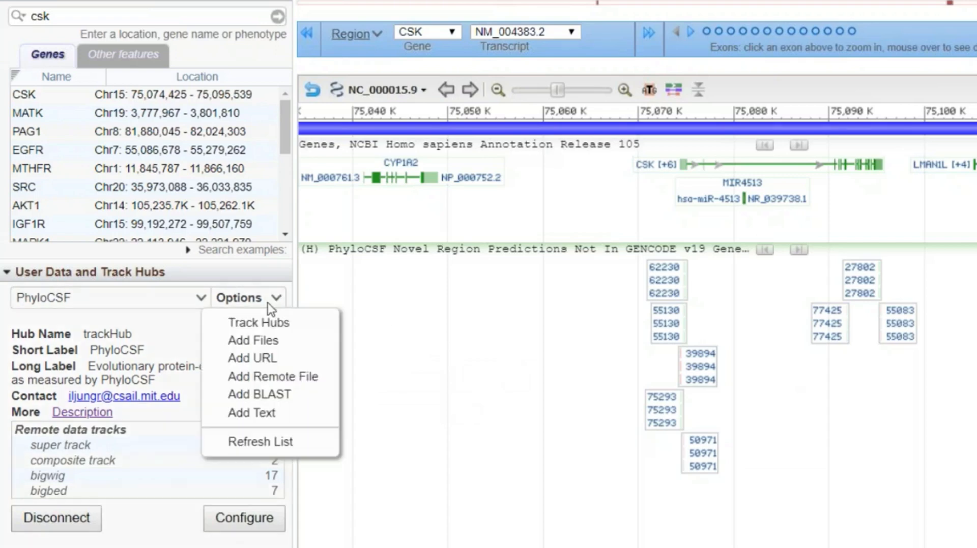
click(447, 320)
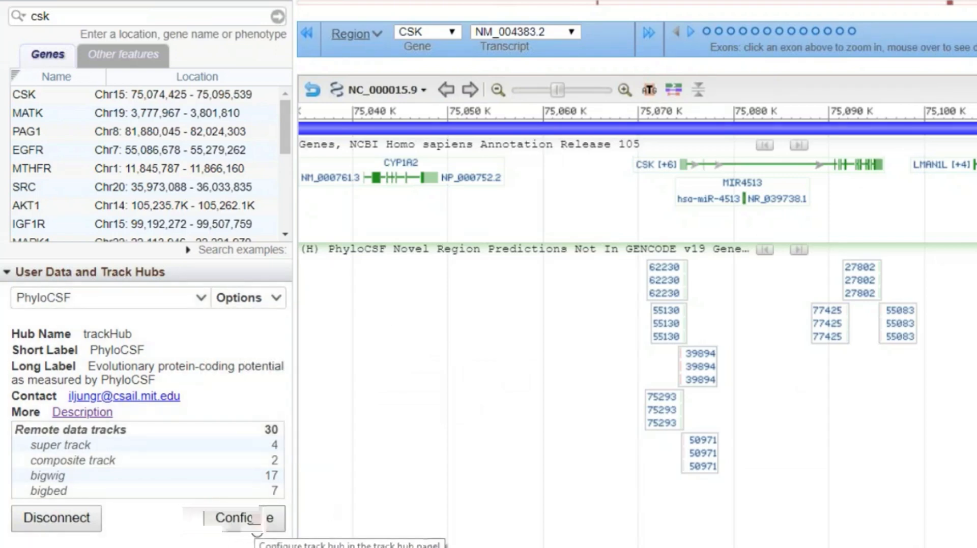
click(257, 529)
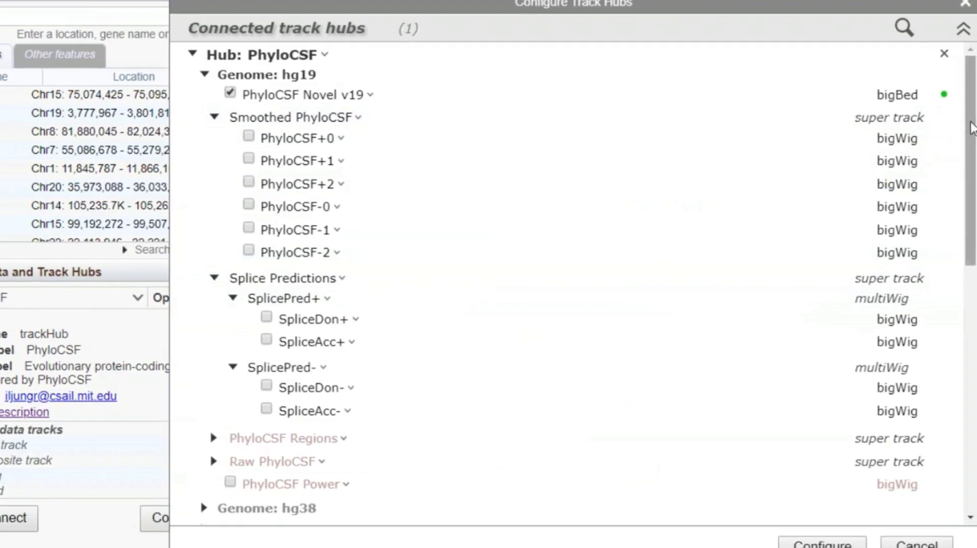
click(205, 74)
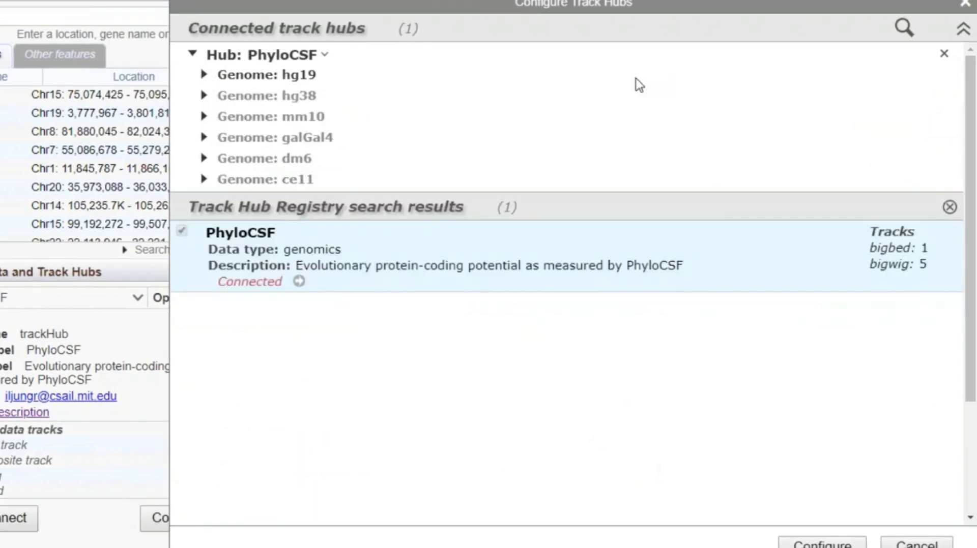
Step: Search the Track Hub Registry for "epigenomics" and close the search results
click(902, 28)
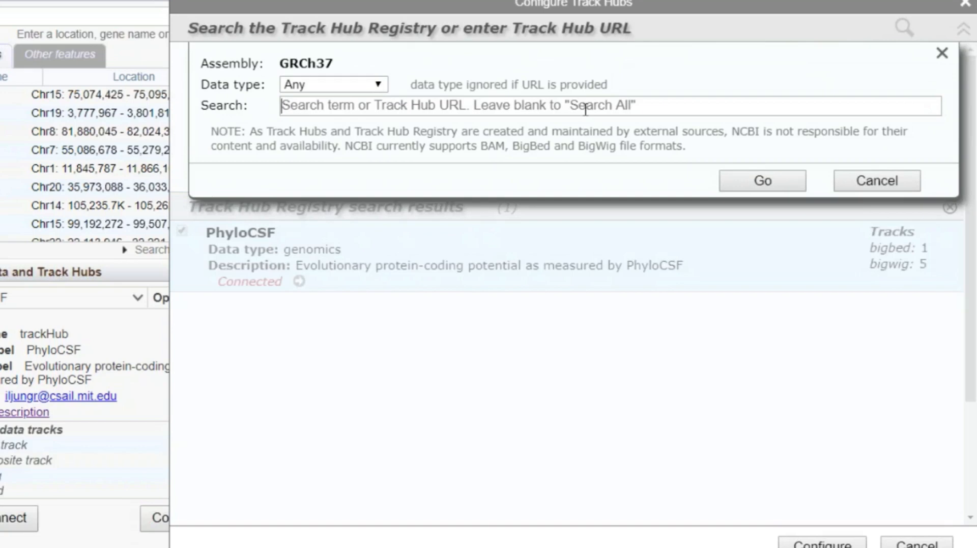
text(epigenomics)
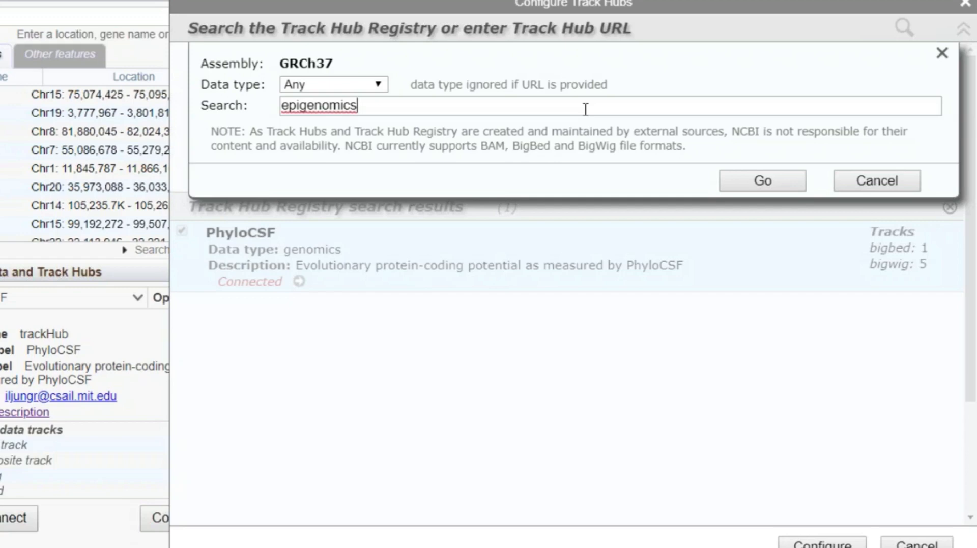
key(Return)
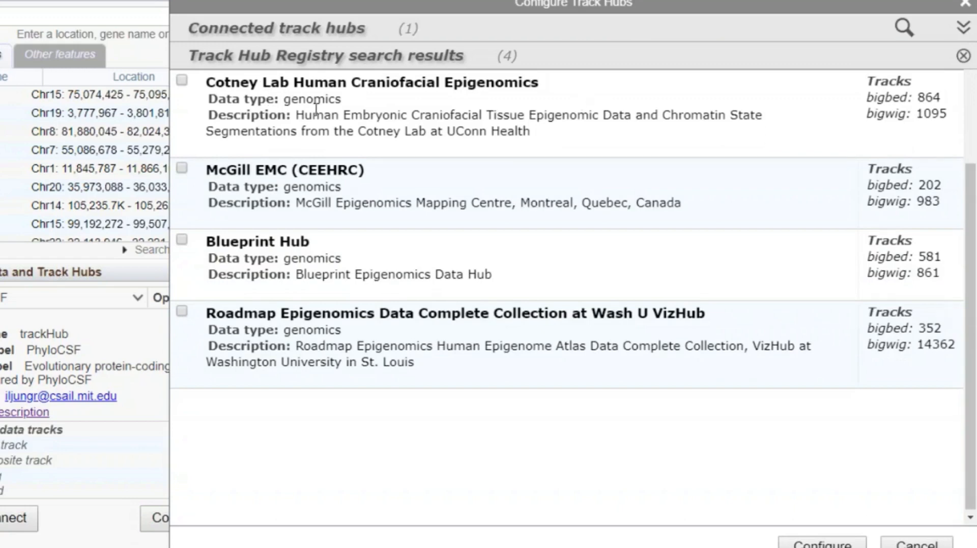
click(963, 56)
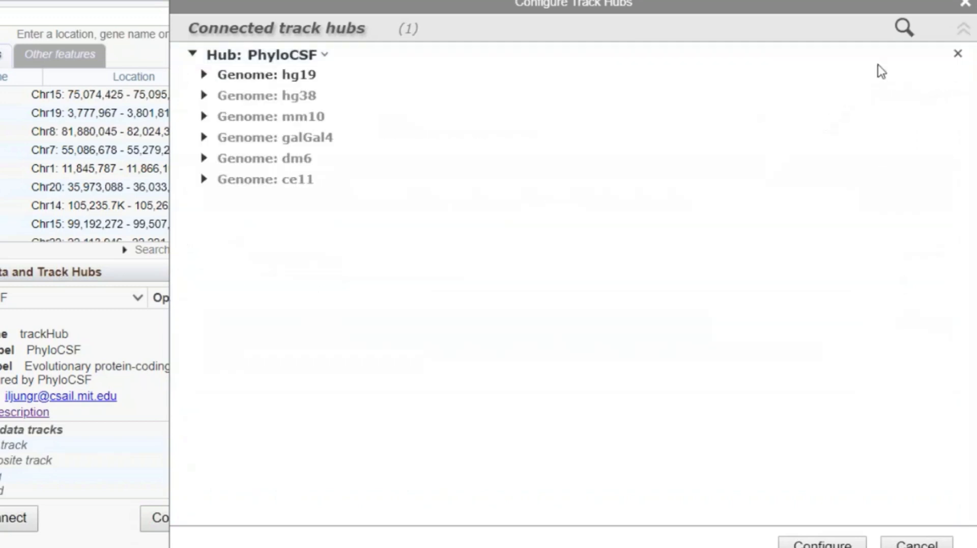
Step: Search the Track Hub Registry for "dnase" and connect the Cotney Lab Human Craniofacial Epigenomics hub
click(902, 33)
click(432, 100)
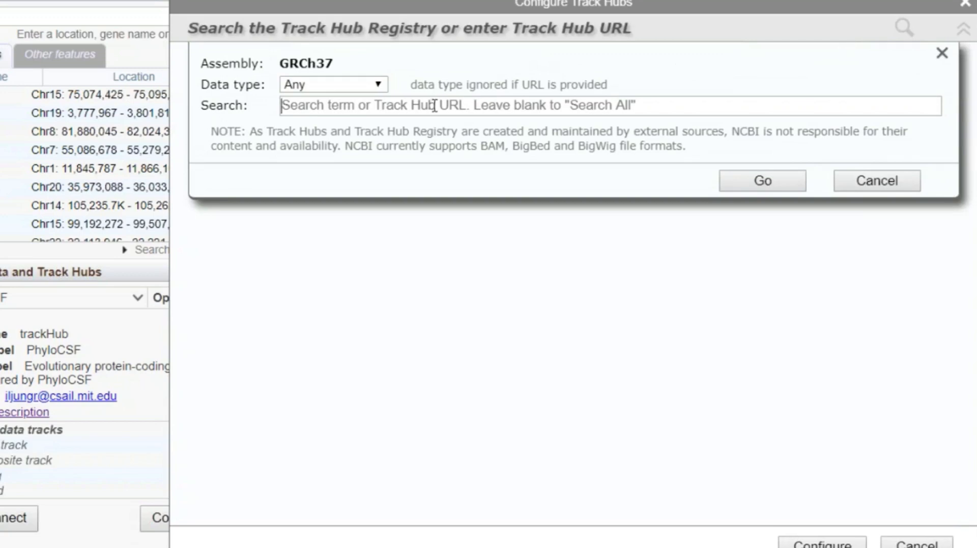
text(dn)
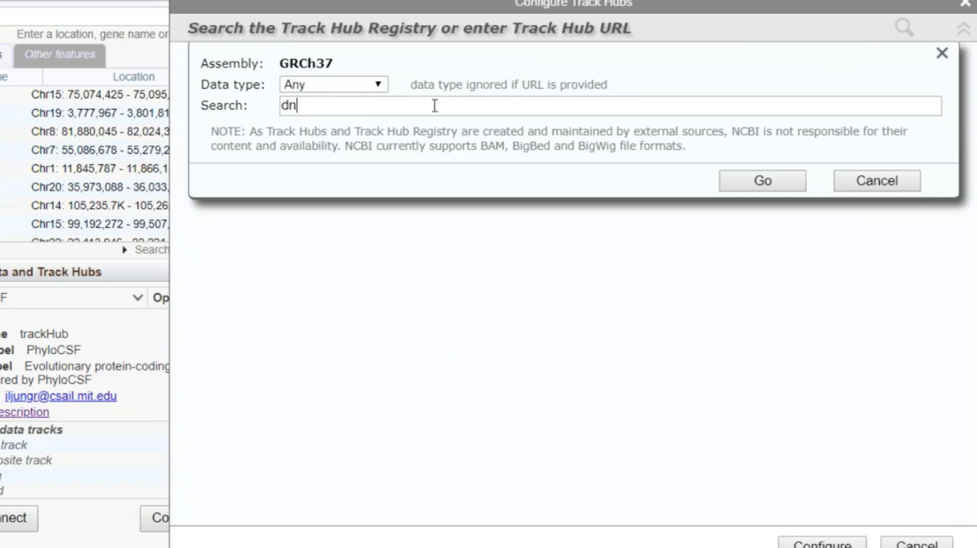
text(ase)
key(Return)
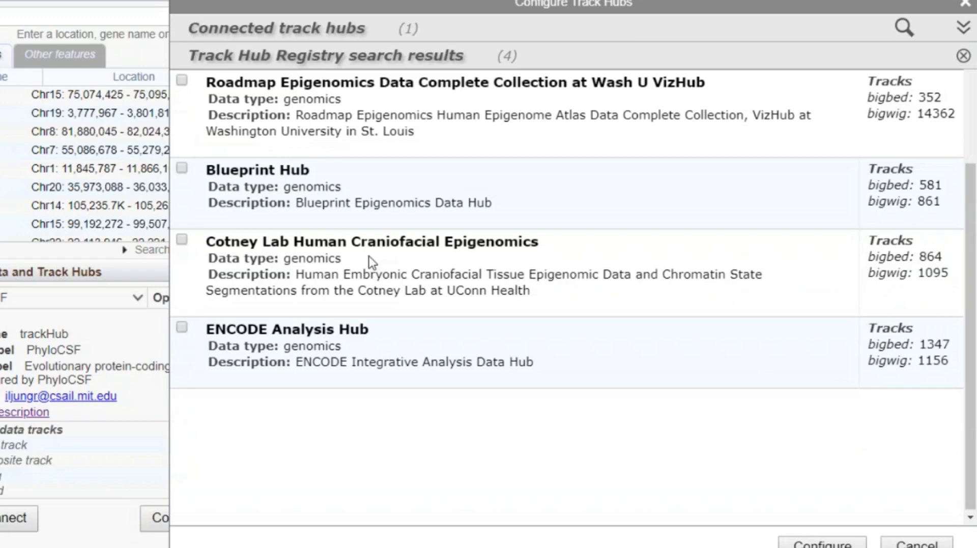
click(183, 240)
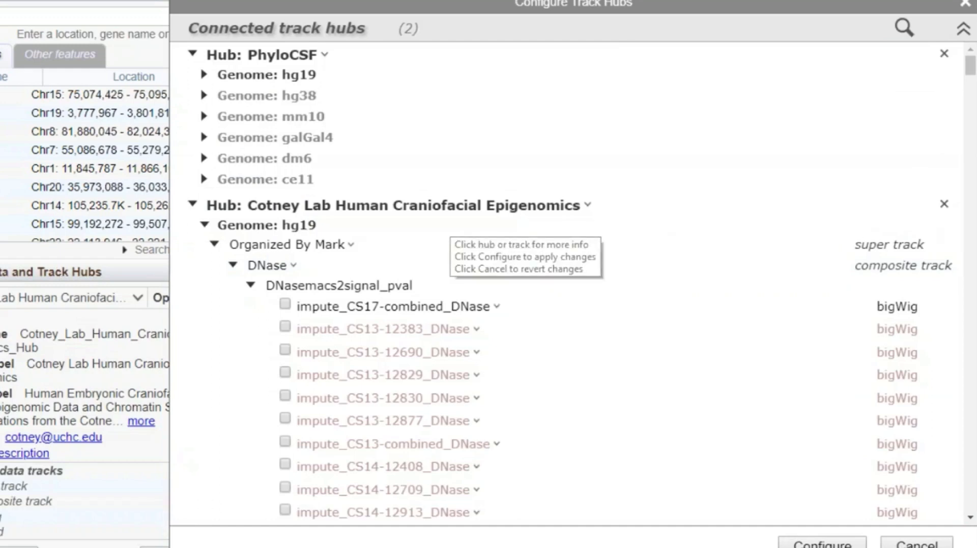
Step: Examine the Cotney Lab hub's full hg19 track list, collapsing the DNasemacs2signal_pval and H2AZ groups
drag(970, 72, 971, 69)
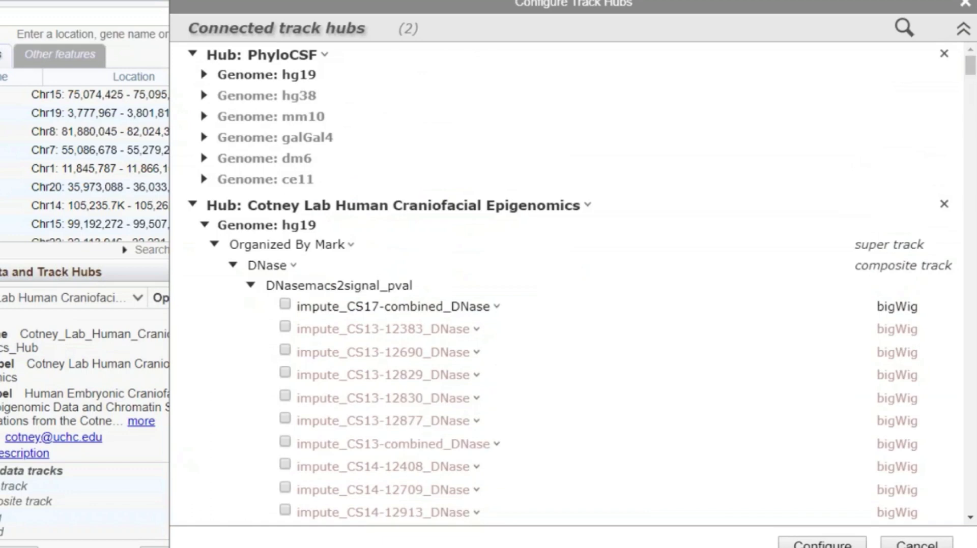
mouse_move(969, 71)
mouse_down()
mouse_move(972, 155)
mouse_move(971, 75)
mouse_up()
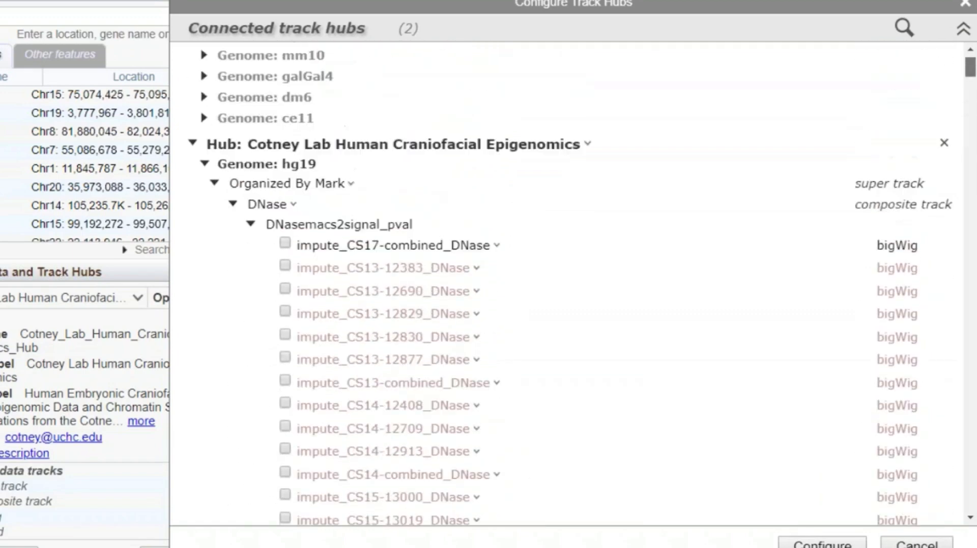
click(250, 224)
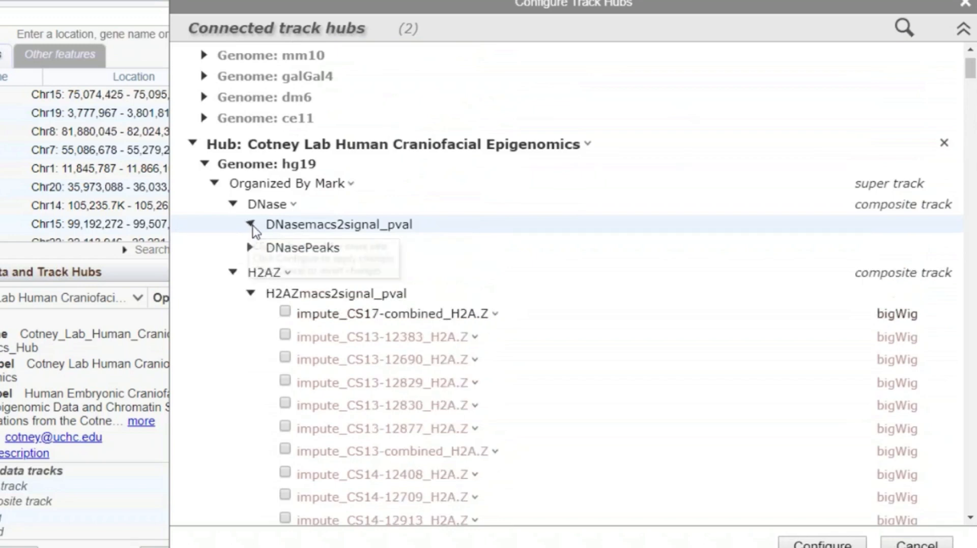
click(233, 273)
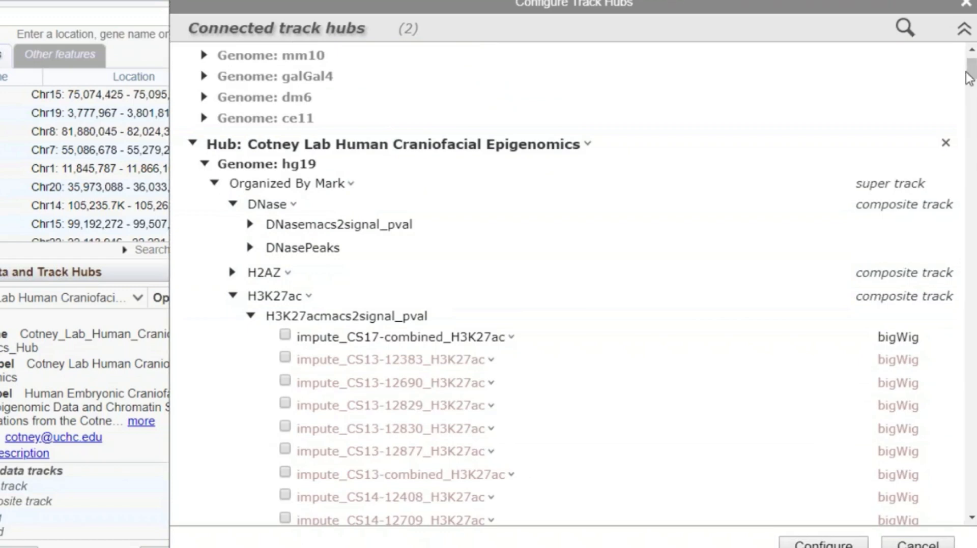
drag(972, 74, 938, 504)
scroll(938, 504, down, 10)
scroll(937, 501, up, 4)
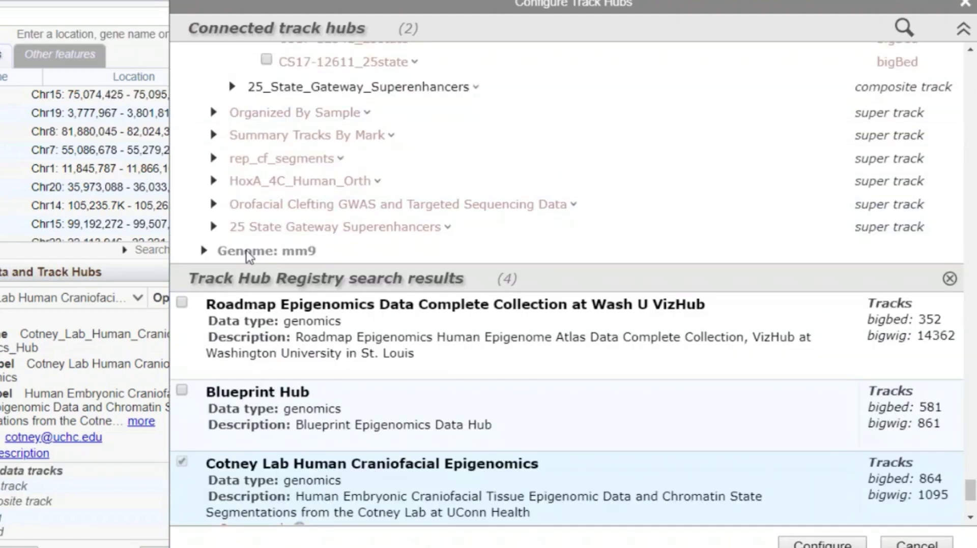
drag(976, 483, 966, 457)
drag(957, 495, 952, 53)
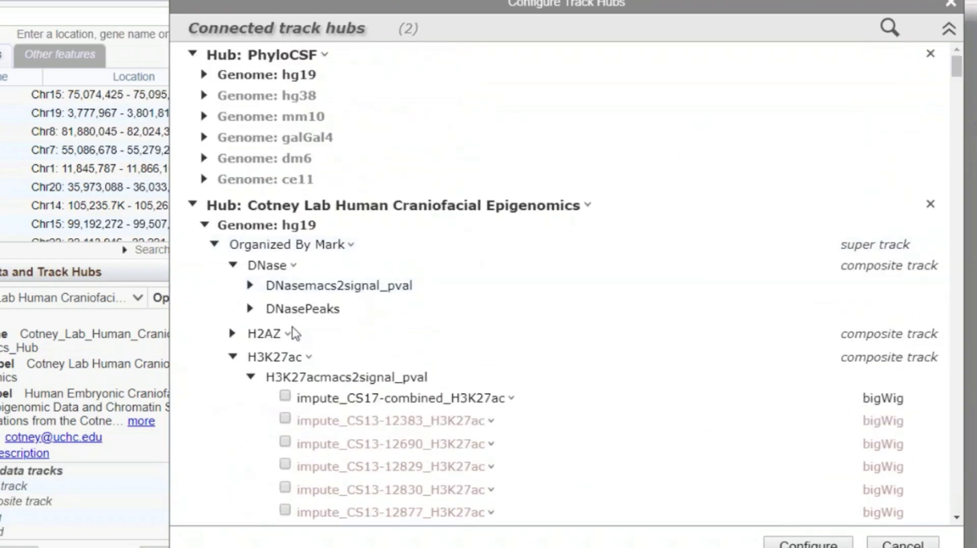
Step: Enable the impute_CS17-combined_DNase track in the DNasemacs2signal_pval group and apply the hub configuration
click(249, 286)
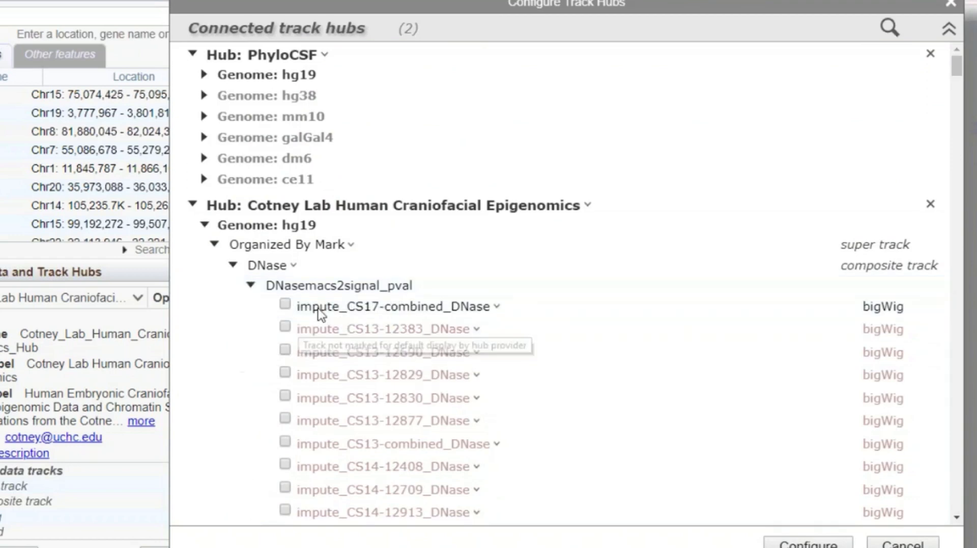
click(285, 305)
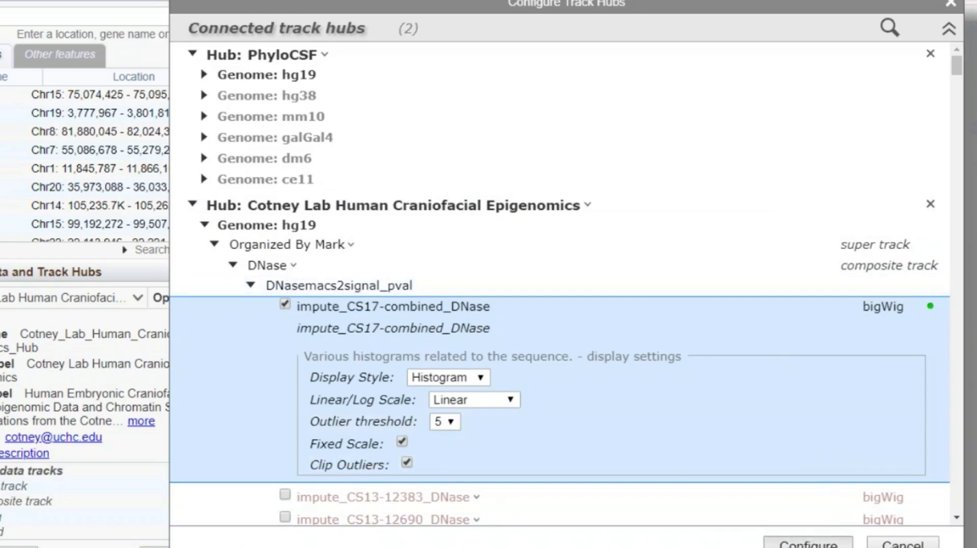
click(808, 543)
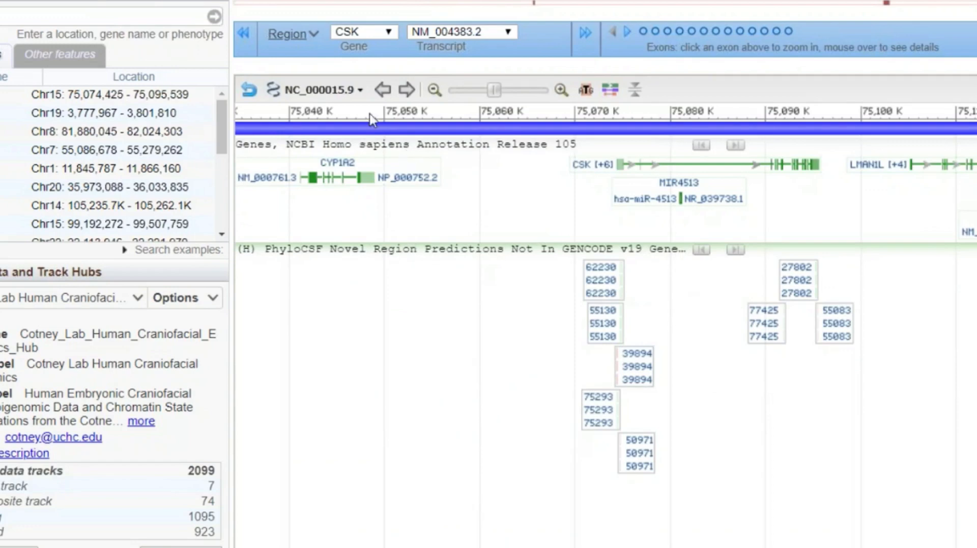
Step: Go to the CSK gene with padding and move the PhyloCSF Novel track below the impute_CS17-combined_DNase track
click(292, 34)
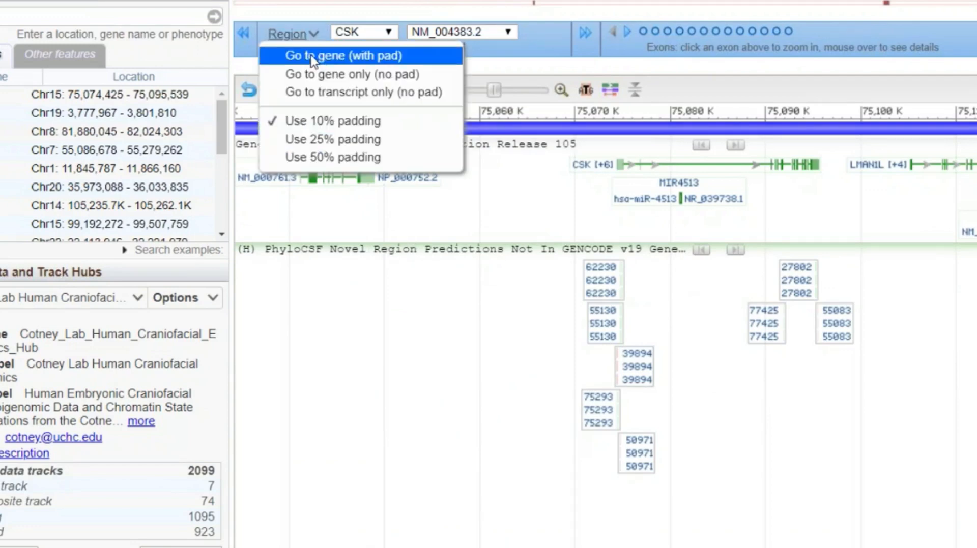
click(277, 57)
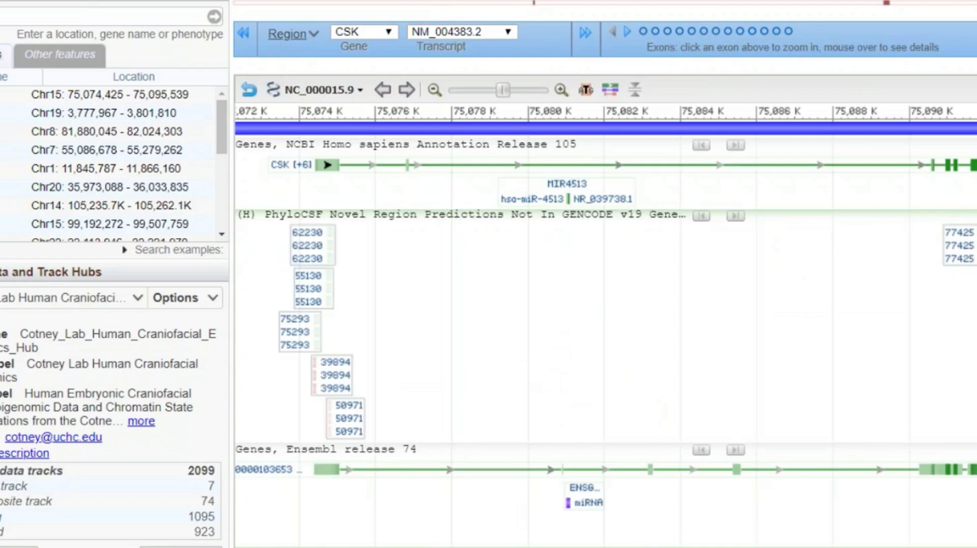
drag(649, 546, 666, 173)
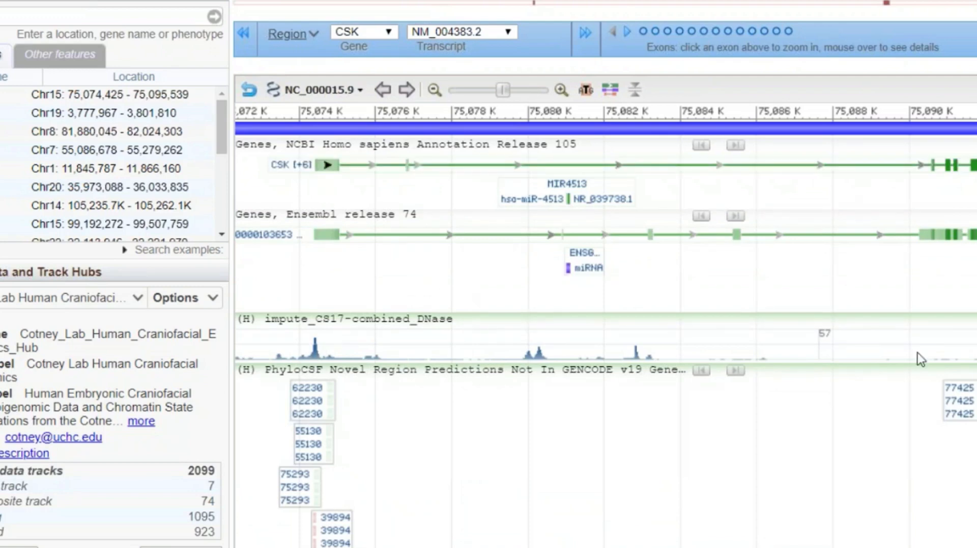
Step: Widen the view around CSK and compare the CS17 DNase signal with the gene and PhyloCSF tracks
click(435, 90)
click(434, 91)
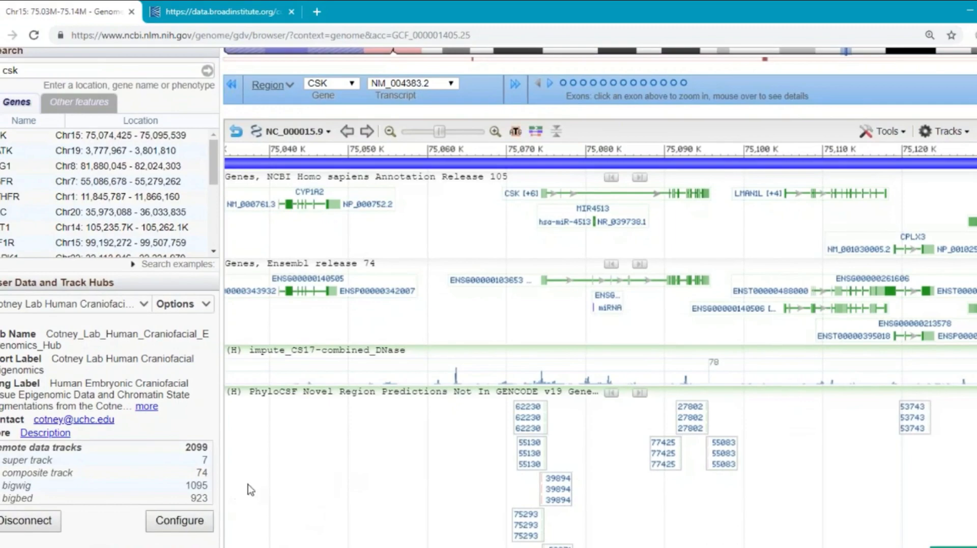
scroll(253, 491, down, 2)
scroll(326, 483, up, 5)
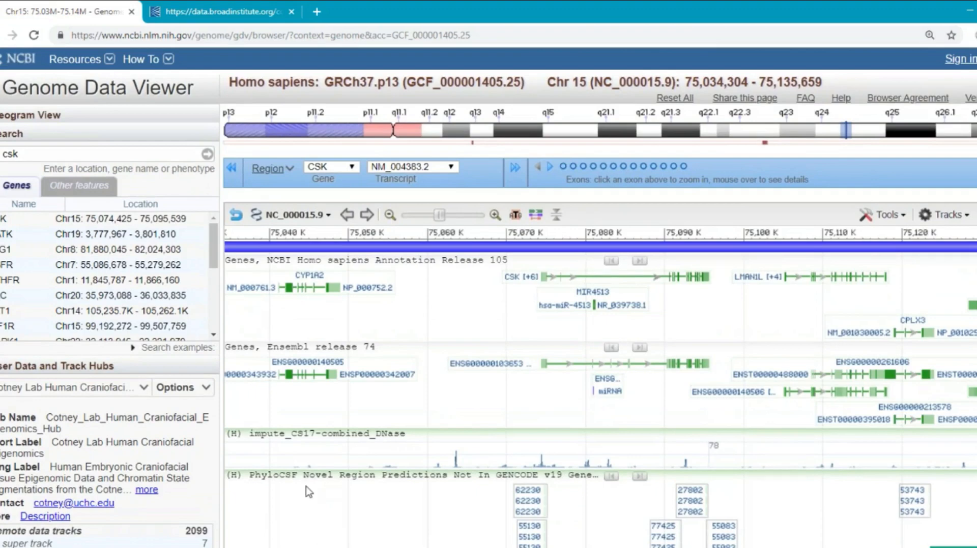
Step: Open the Genome Data Viewer home page in a new browser tab and set the page zoom to 100%
right_click(155, 91)
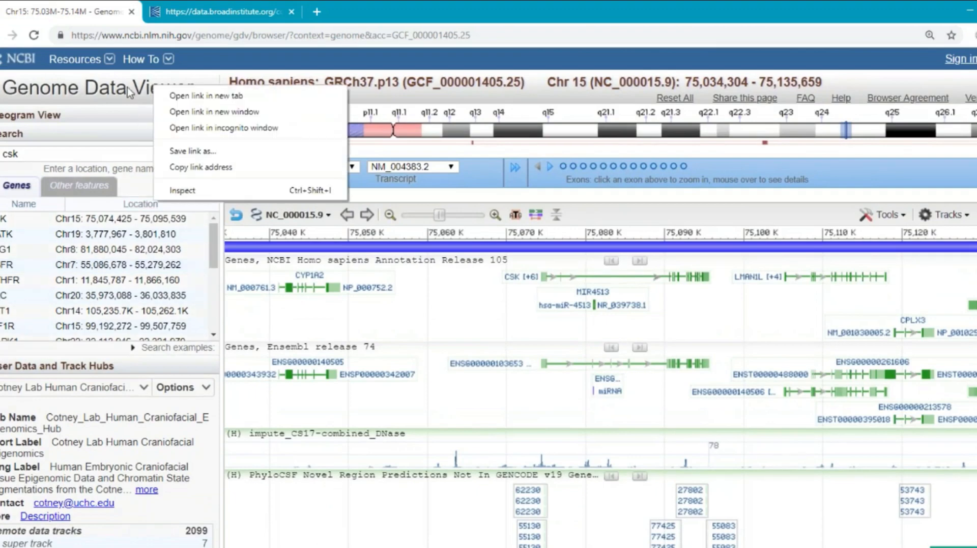
click(193, 95)
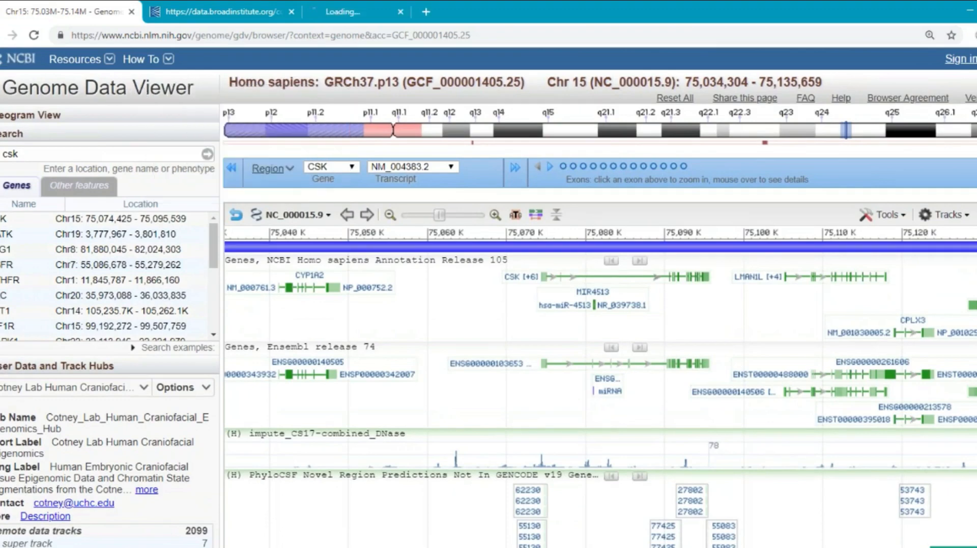
click(370, 14)
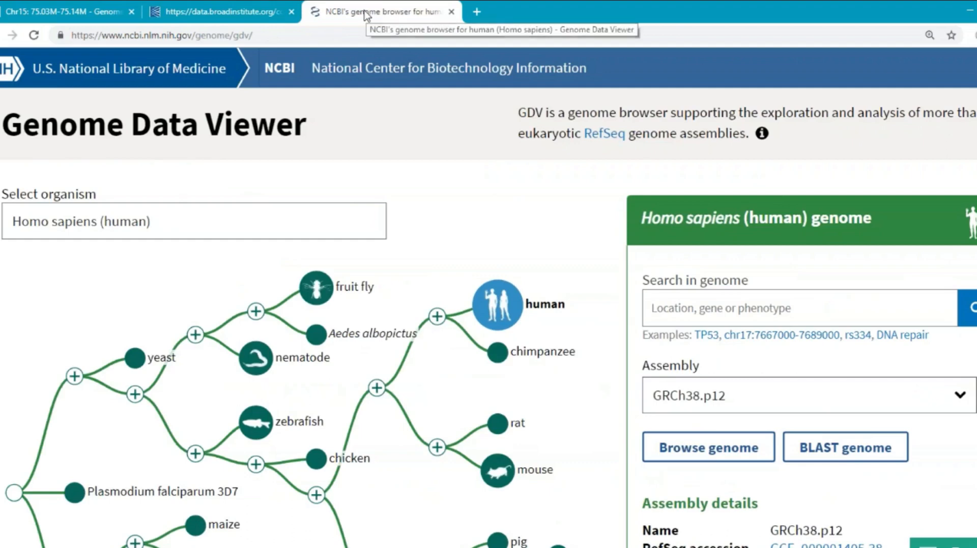
key(ctrl+minus)
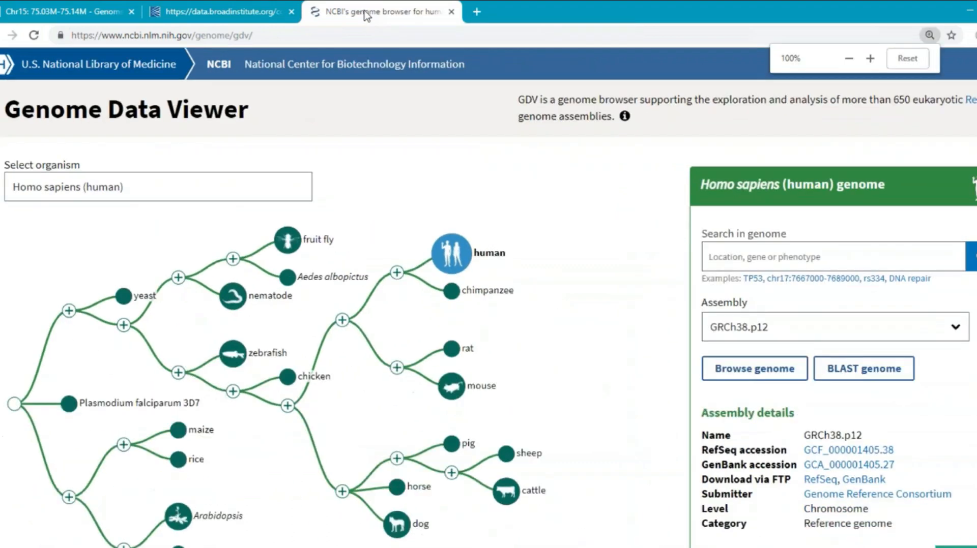
Step: Select the fruit fly as the organism and open its genome in the browser
click(302, 246)
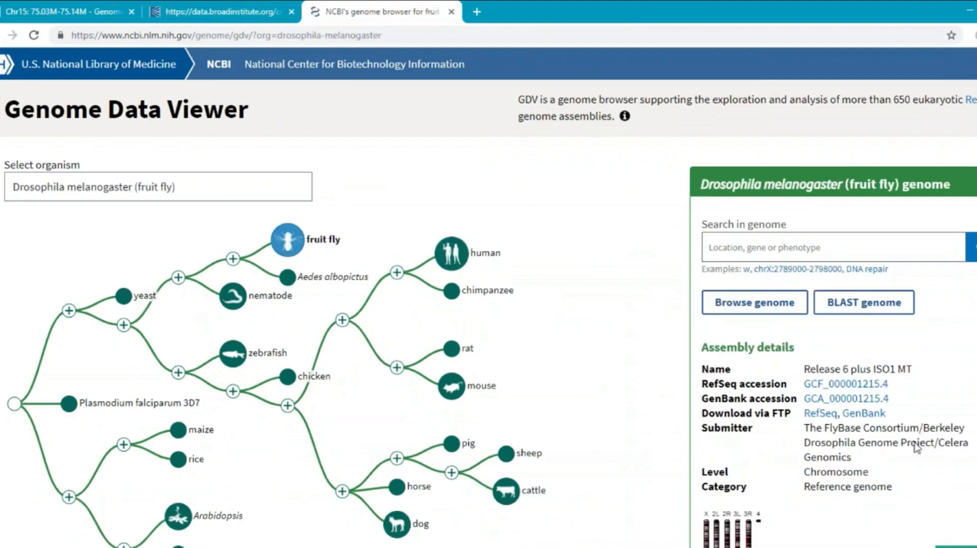
scroll(488, 298, down, 2)
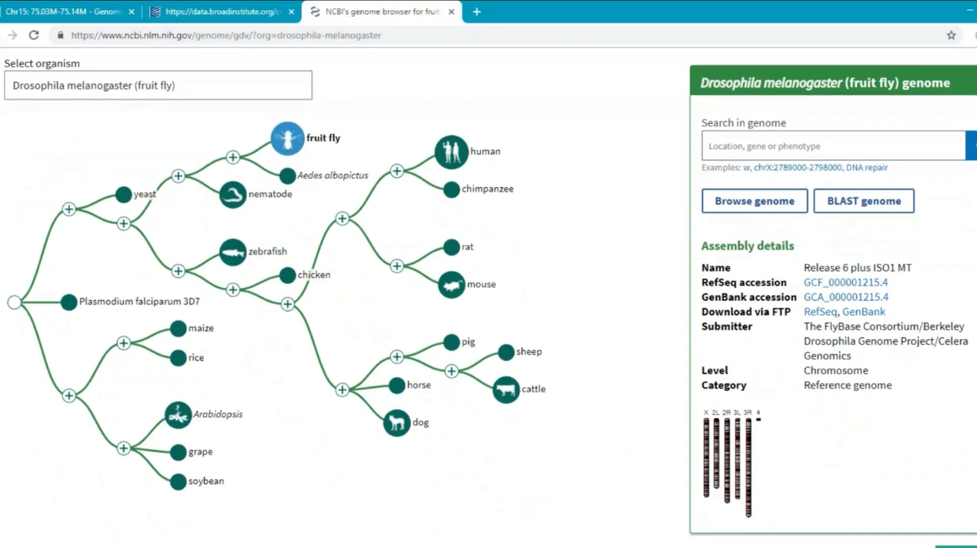
click(788, 204)
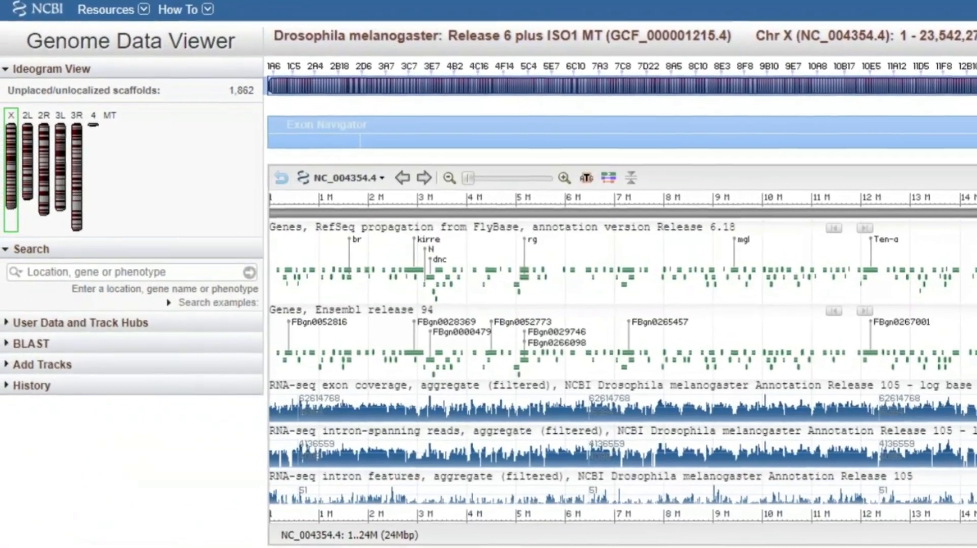
Step: Search the fruit fly genome for csk and go to the gene's region
click(76, 263)
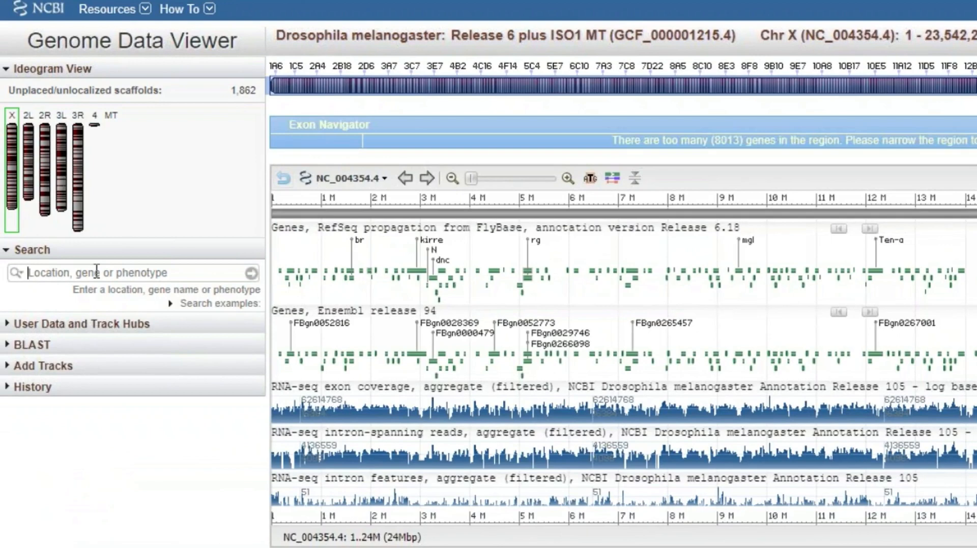
text(d)
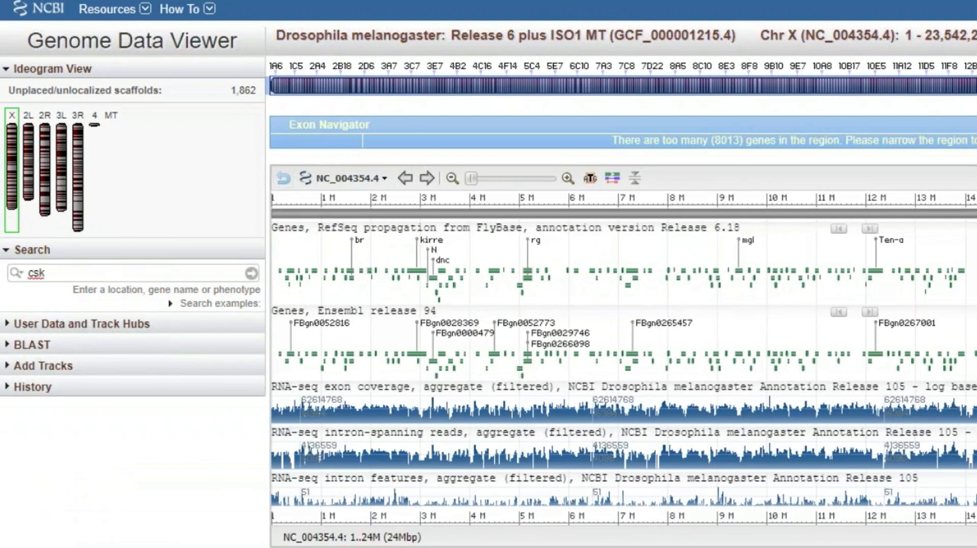
click(251, 273)
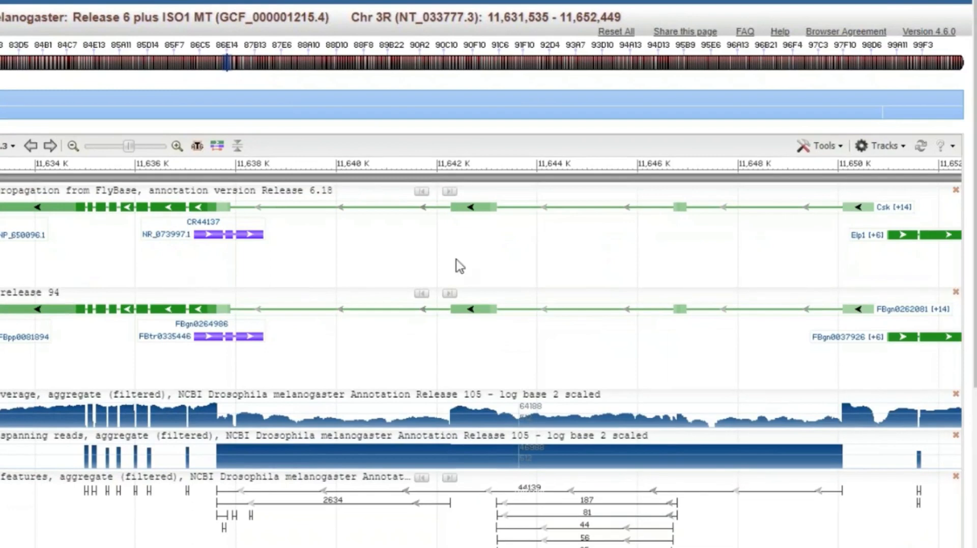
Step: Remove the three RNA-seq tracks (exon coverage, intron-spanning reads and intron features) from the Csk view
click(954, 400)
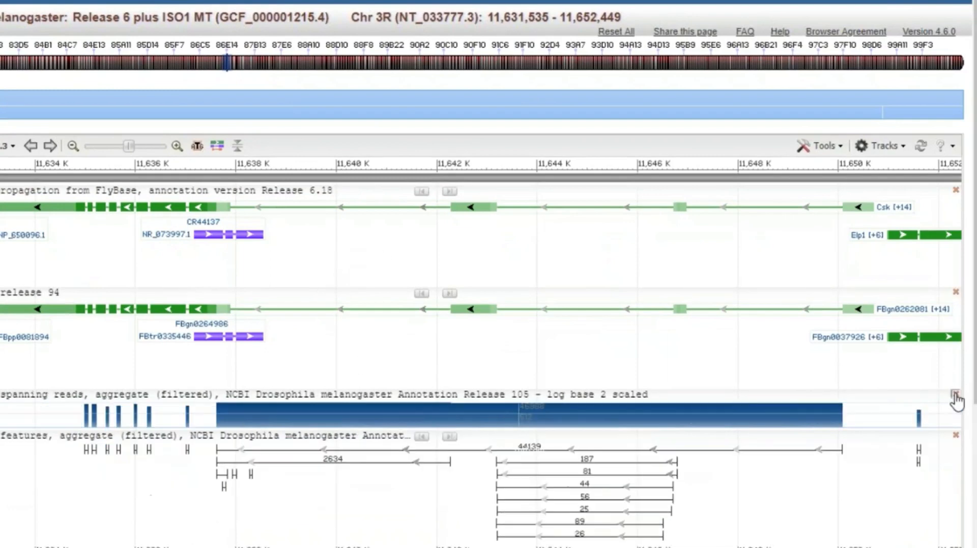
click(954, 399)
click(954, 399)
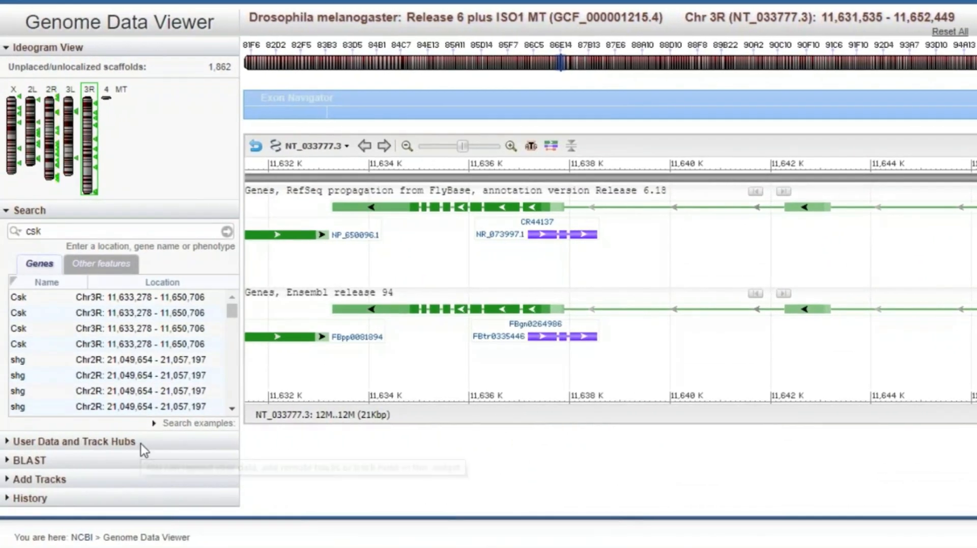
Step: Select the connected PhyloCSF track hub and add its PhyloCSF Novel v6.15 track for genome dm6
click(142, 444)
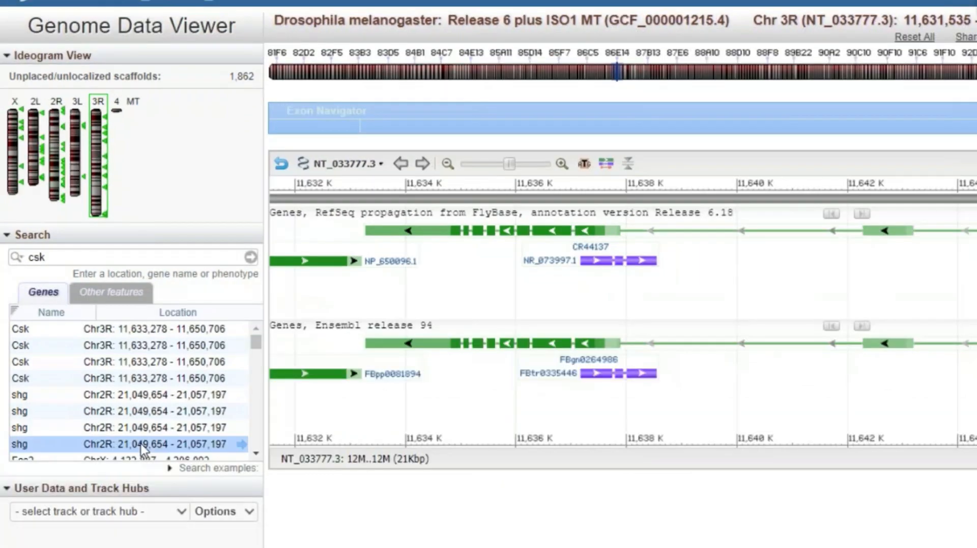
click(100, 345)
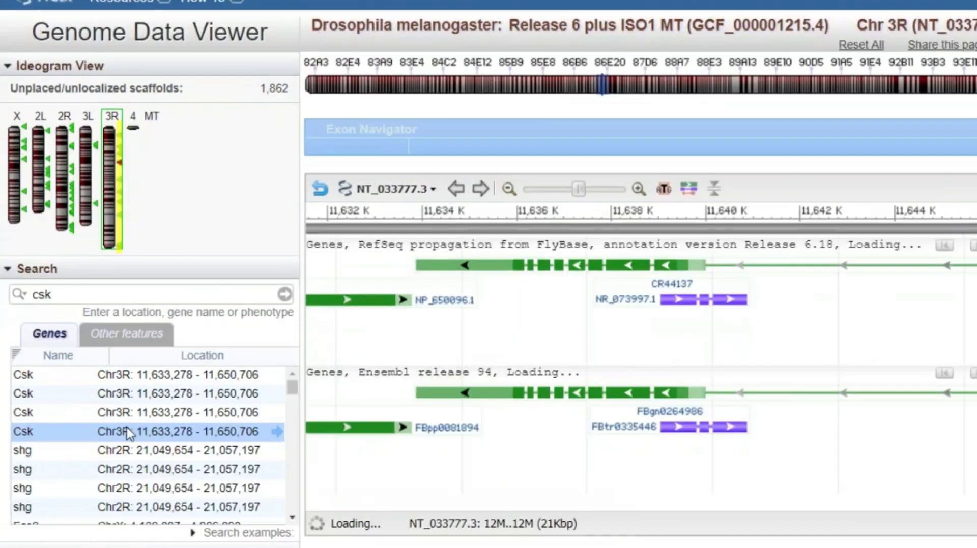
scroll(489, 275, down, 4)
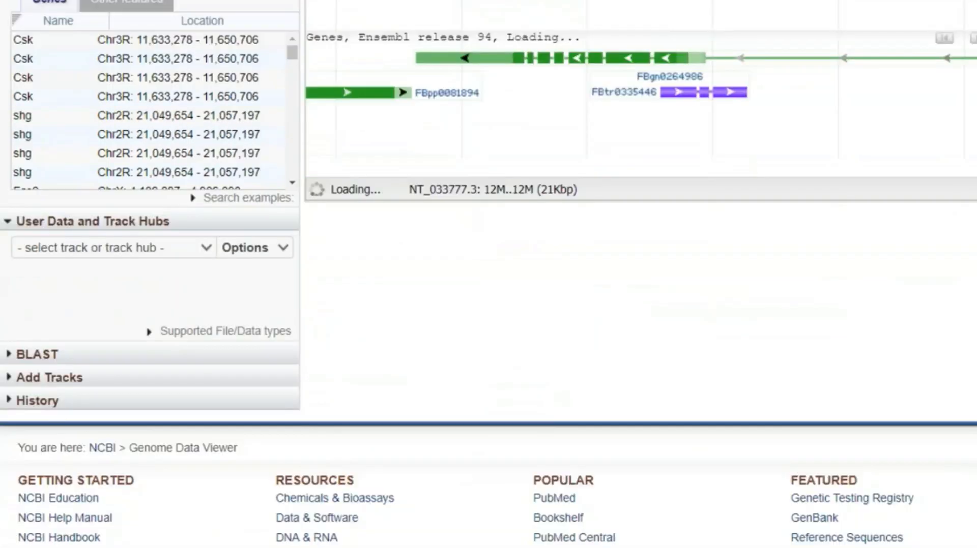
scroll(148, 131, down, 3)
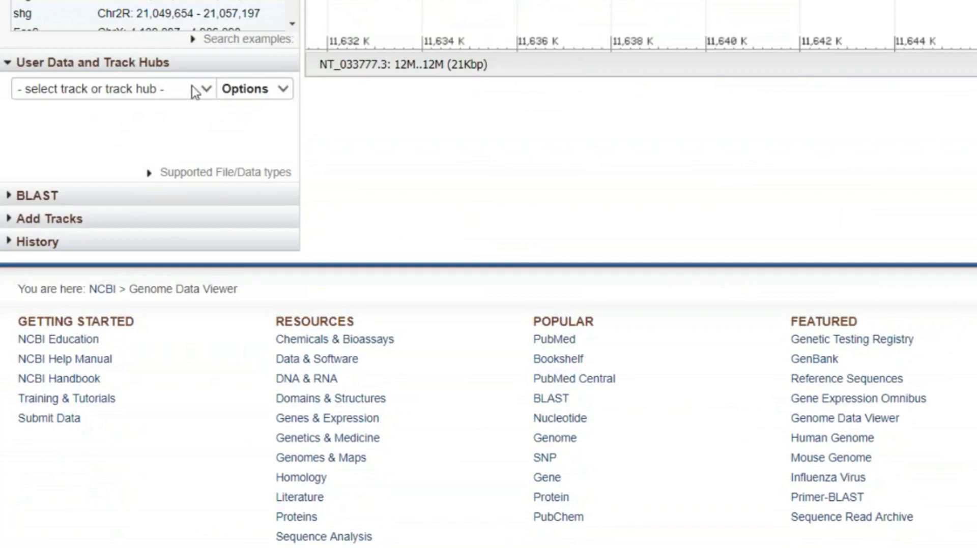
click(205, 90)
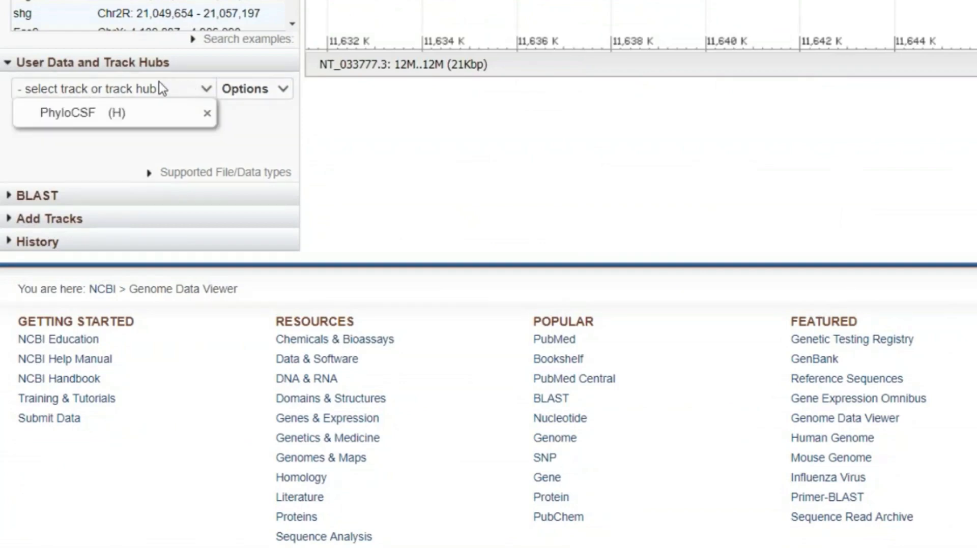
click(120, 114)
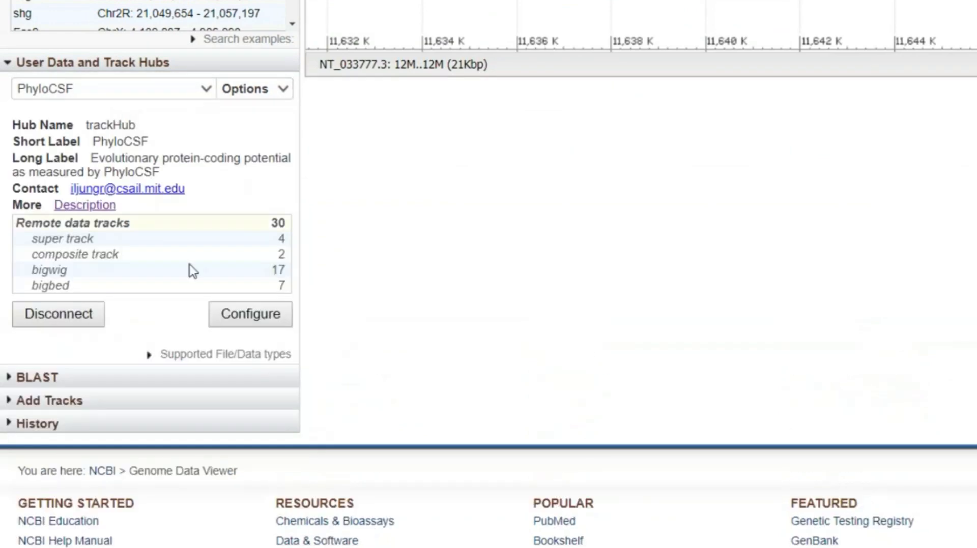
click(245, 320)
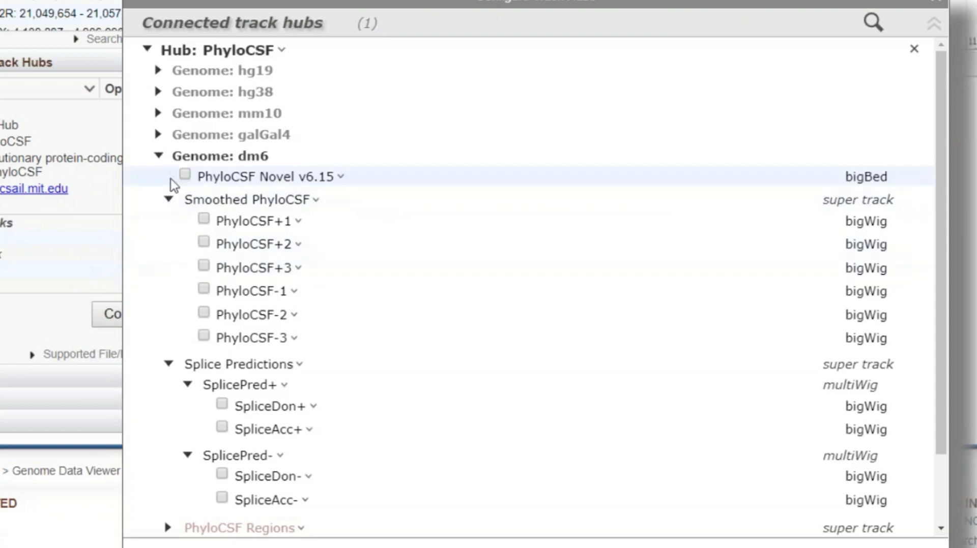
click(184, 176)
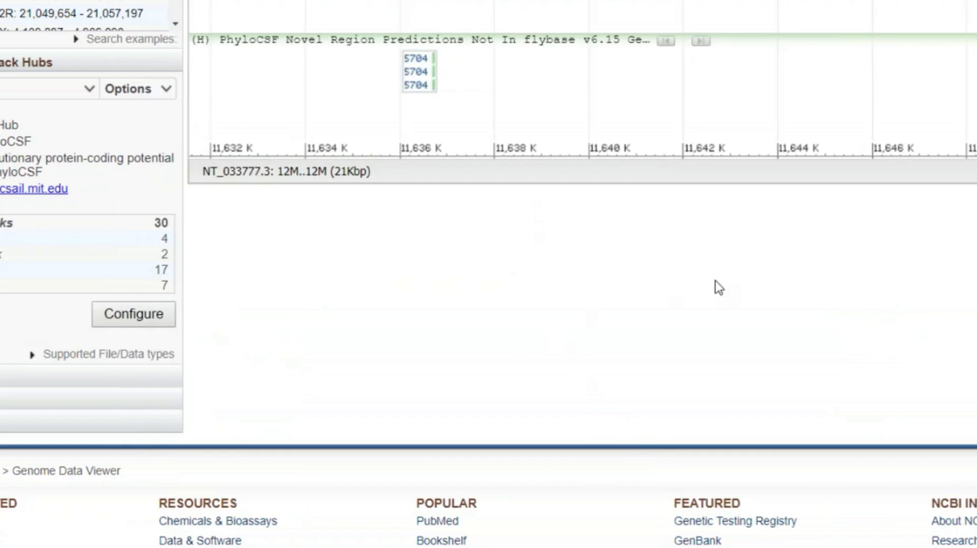
Step: Move the PhyloCSF Novel track between the RefSeq and Ensembl gene tracks
scroll(562, 319, up, 10)
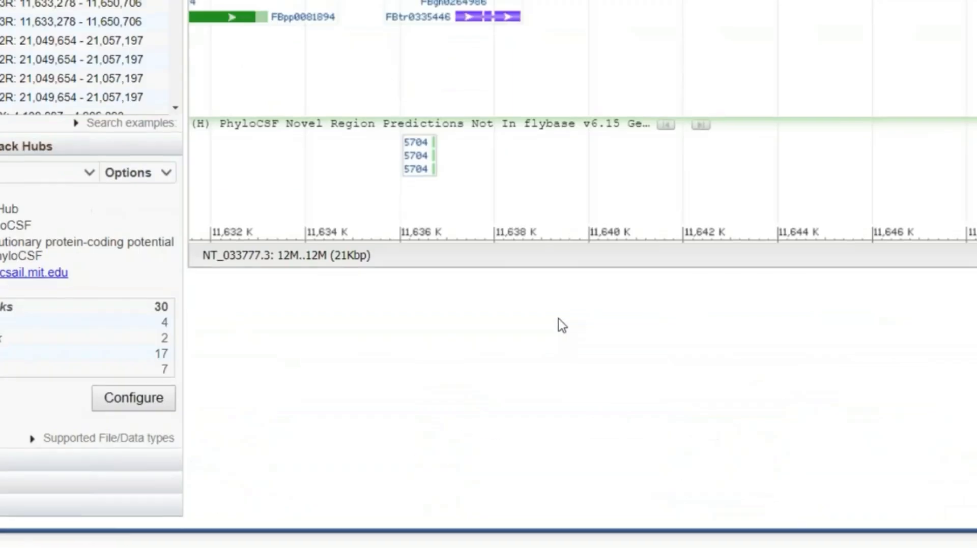
scroll(285, 427, down, 2)
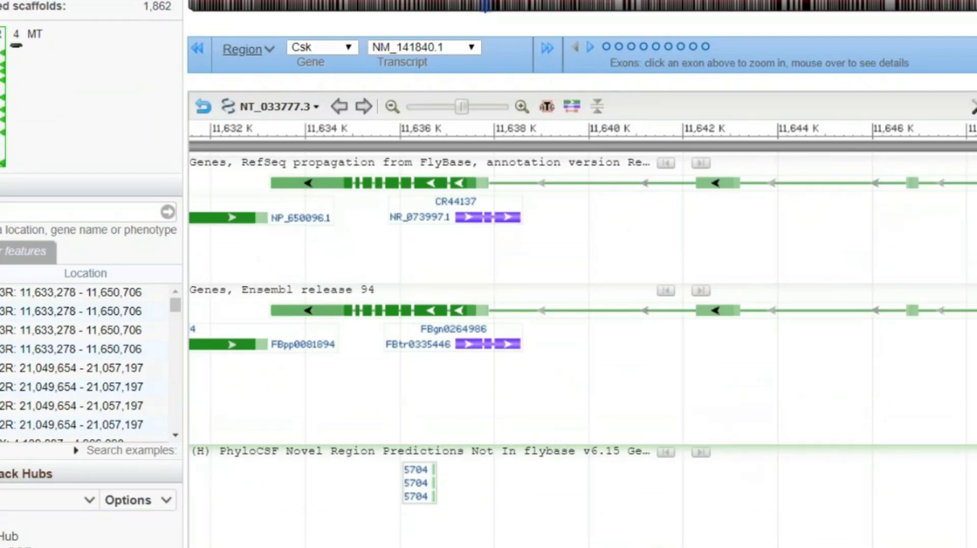
drag(670, 461, 702, 279)
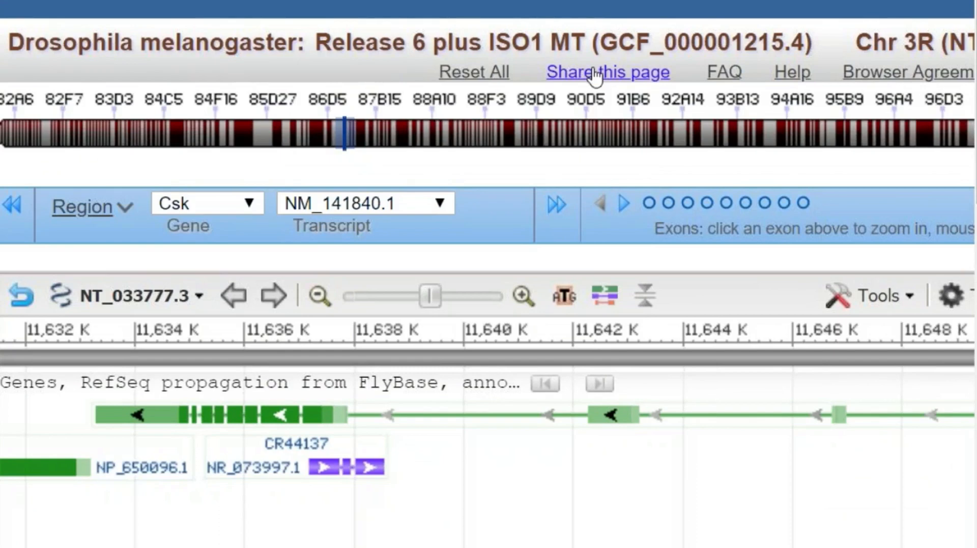
Step: Display the shareable URL for the current browser configuration, then dismiss it
click(594, 75)
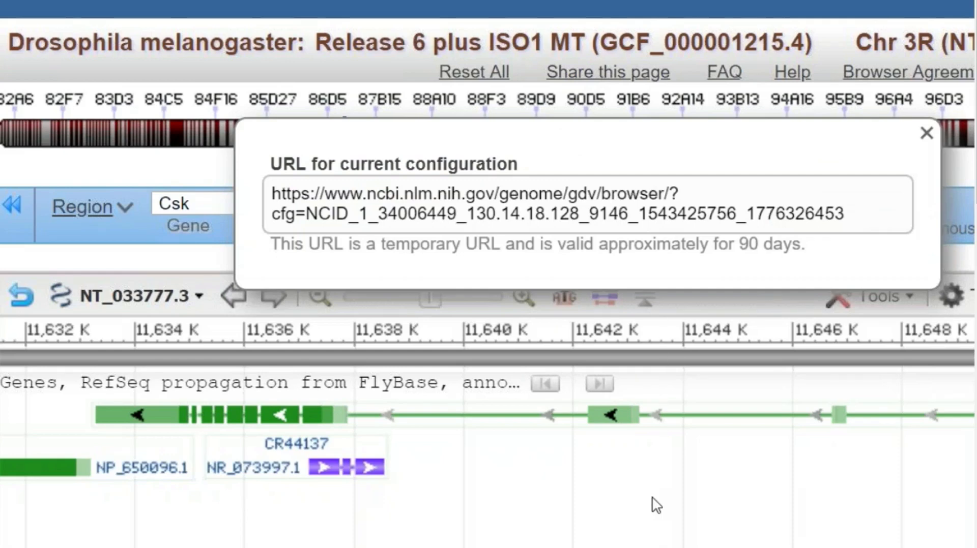
click(926, 134)
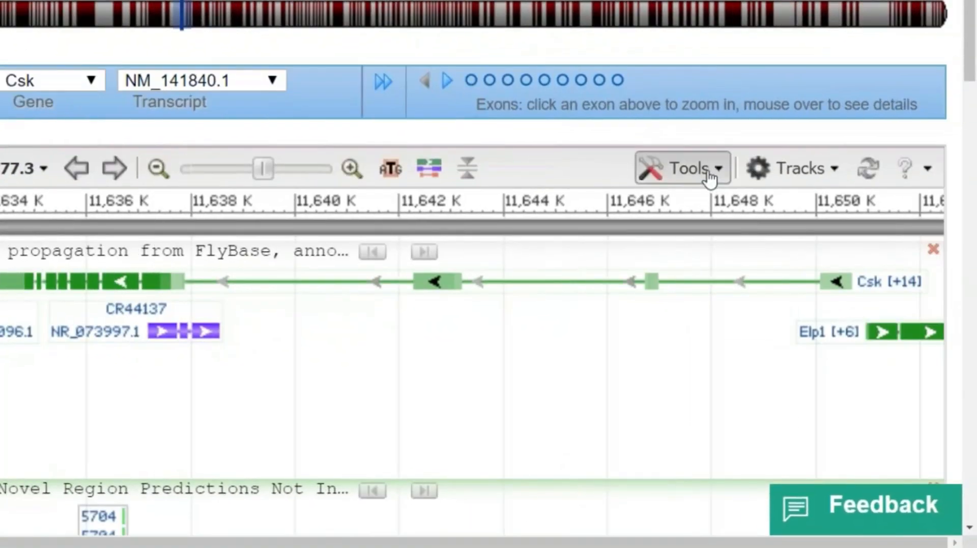
Step: Examine the download formats and the Printer-Friendly PDF option offered for the current view
click(710, 178)
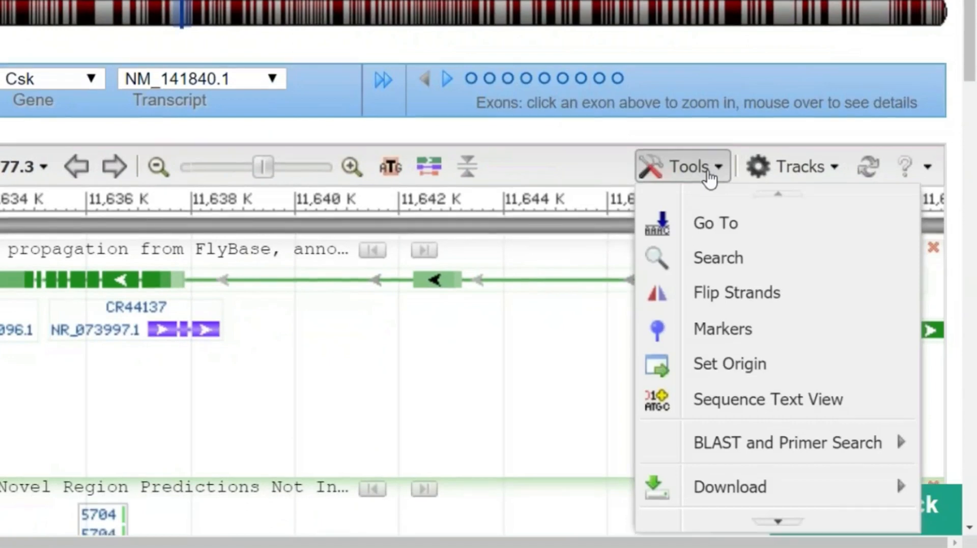
scroll(707, 183, down, 5)
mouse_move(768, 231)
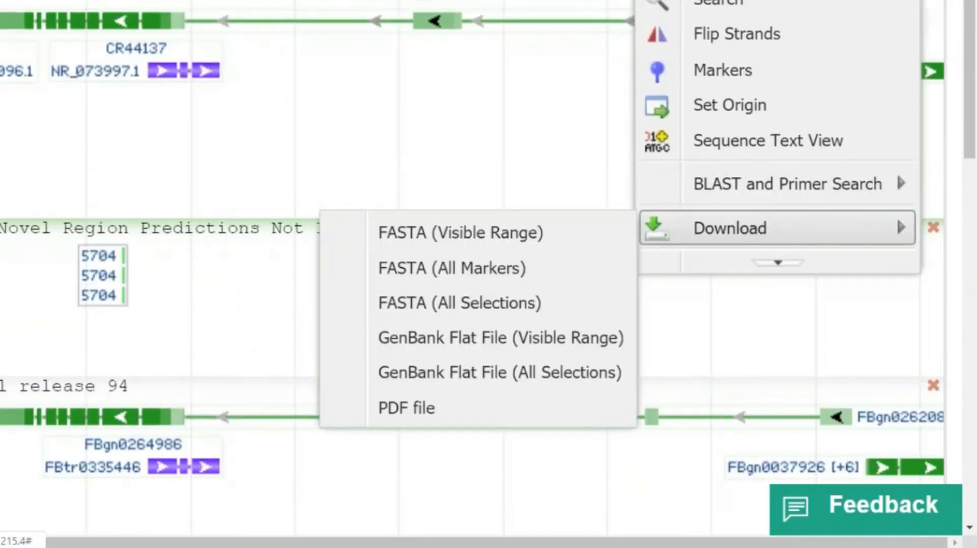
click(794, 264)
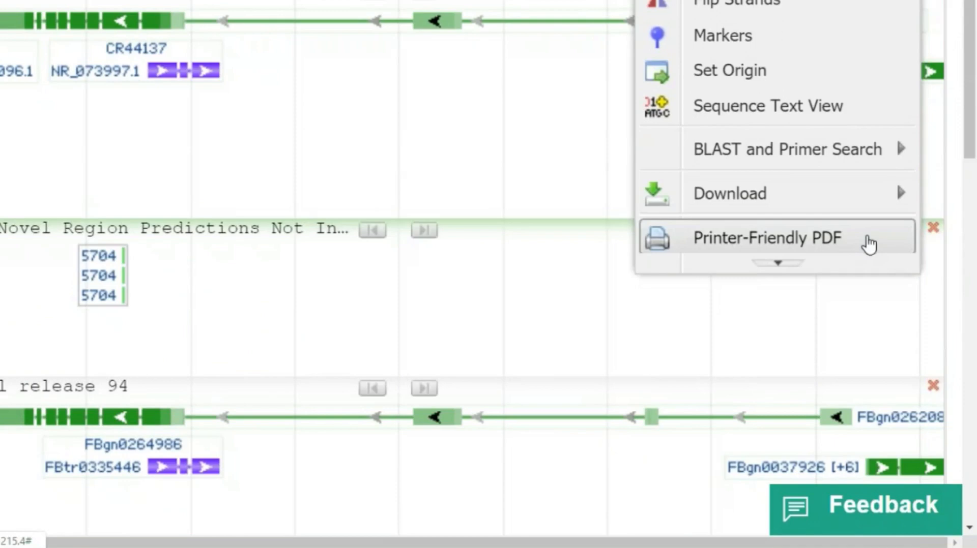
click(869, 244)
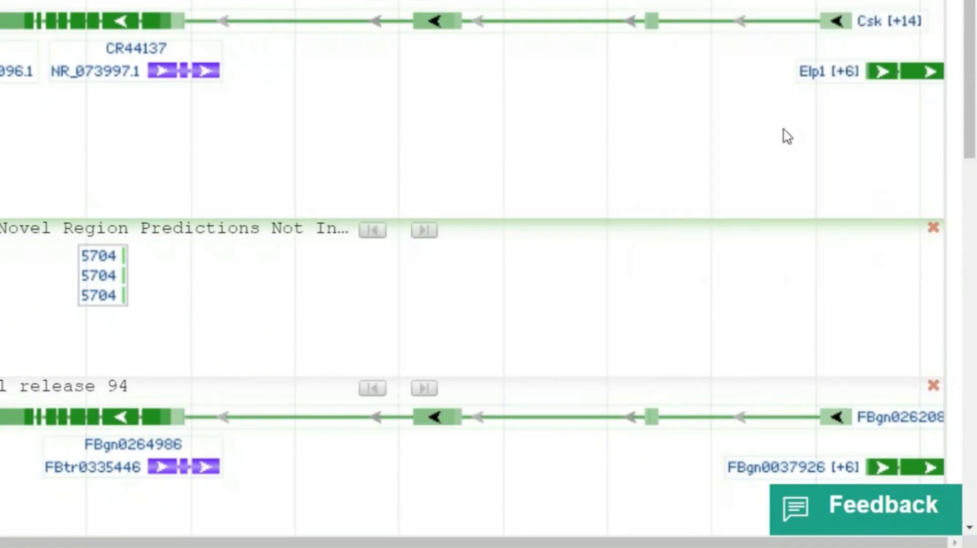
Step: Examine the Link to View option among the sequence viewer's help commands and dismiss the list
scroll(748, 120, down, 1)
scroll(730, 168, up, 6)
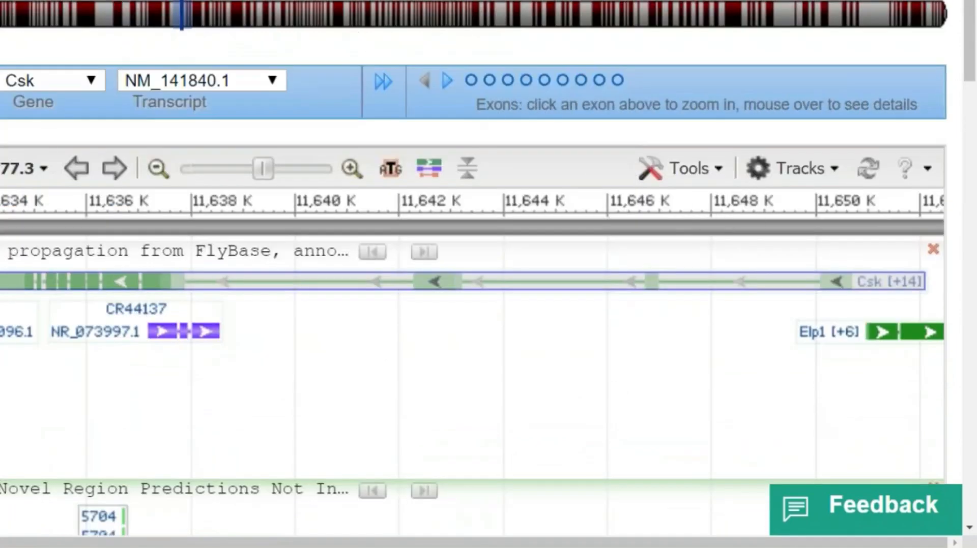
click(930, 173)
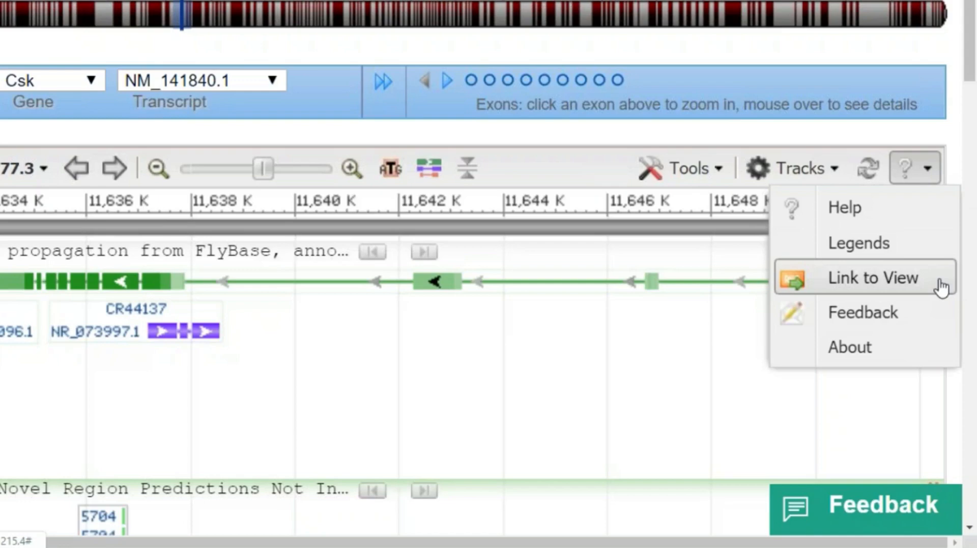
click(515, 383)
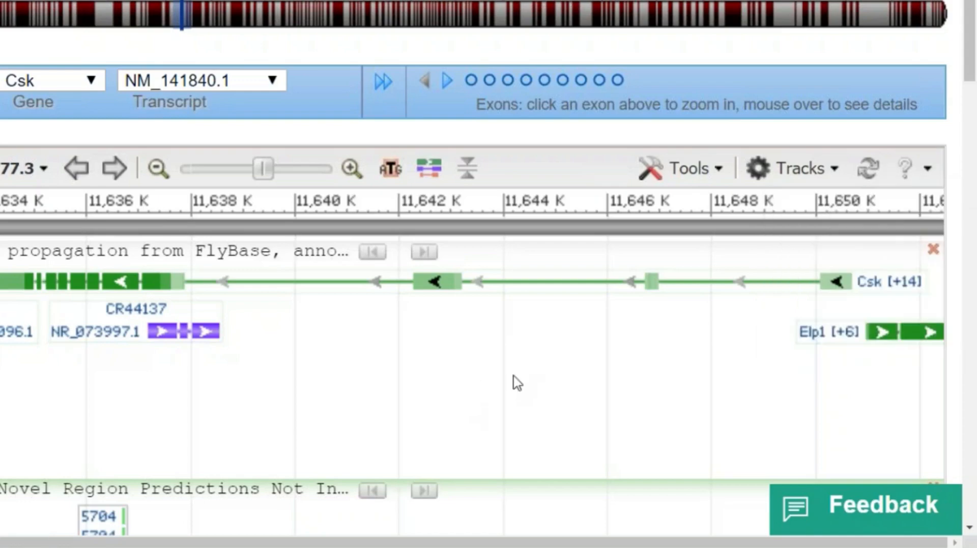
Step: Reduce the page zoom to 125% to fit the Csk tracks on screen
scroll(515, 383, down, 2)
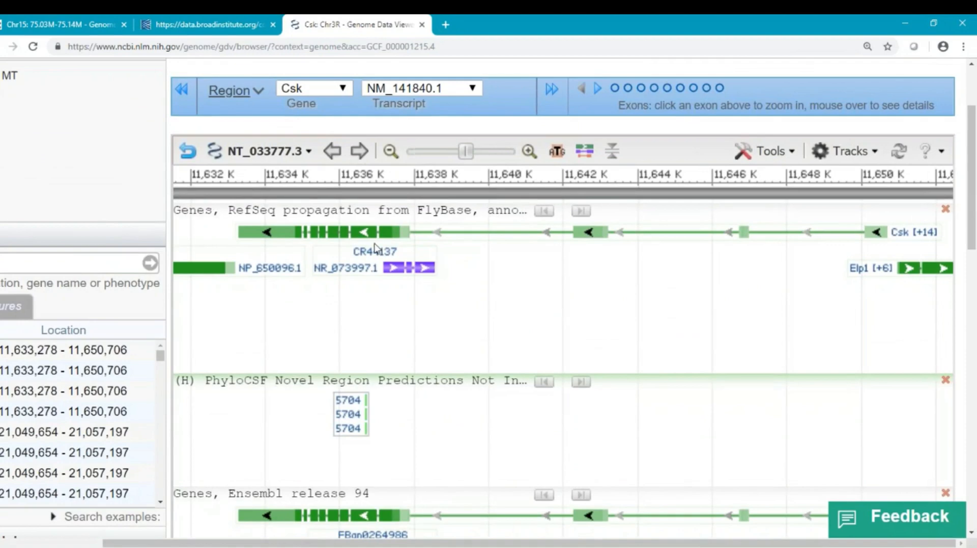
key(ctrl+minus)
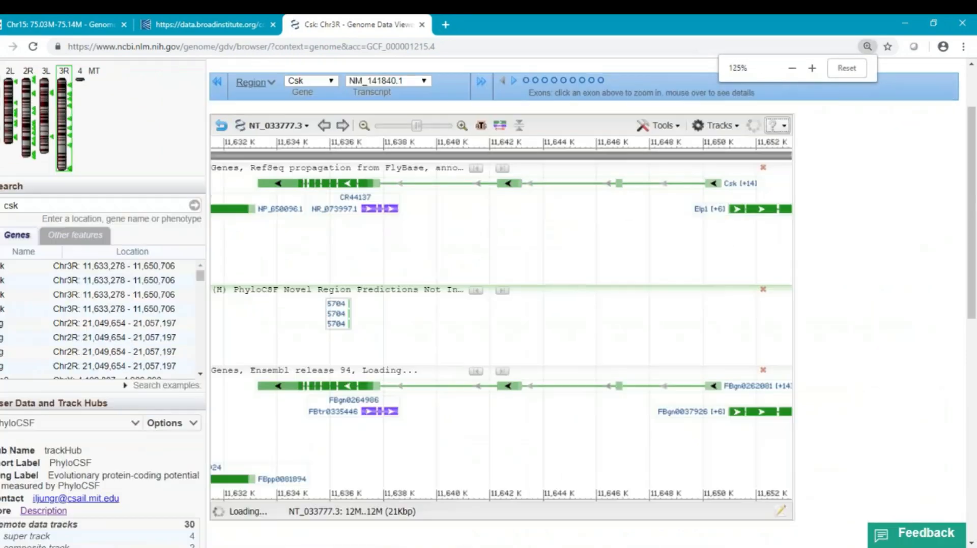